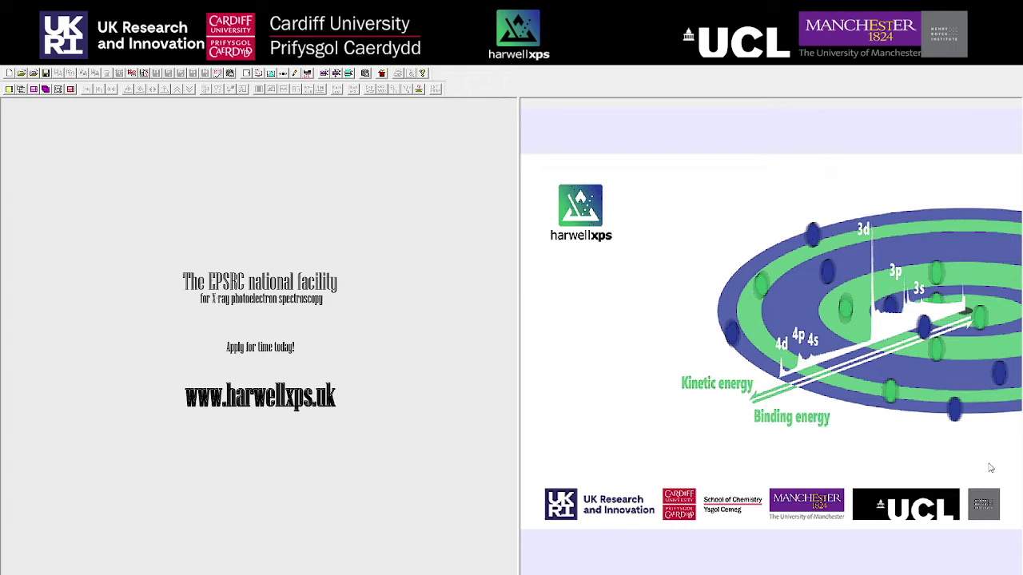
- Open the graphene data file and display its C 1s spectrum
left_click(21, 73)
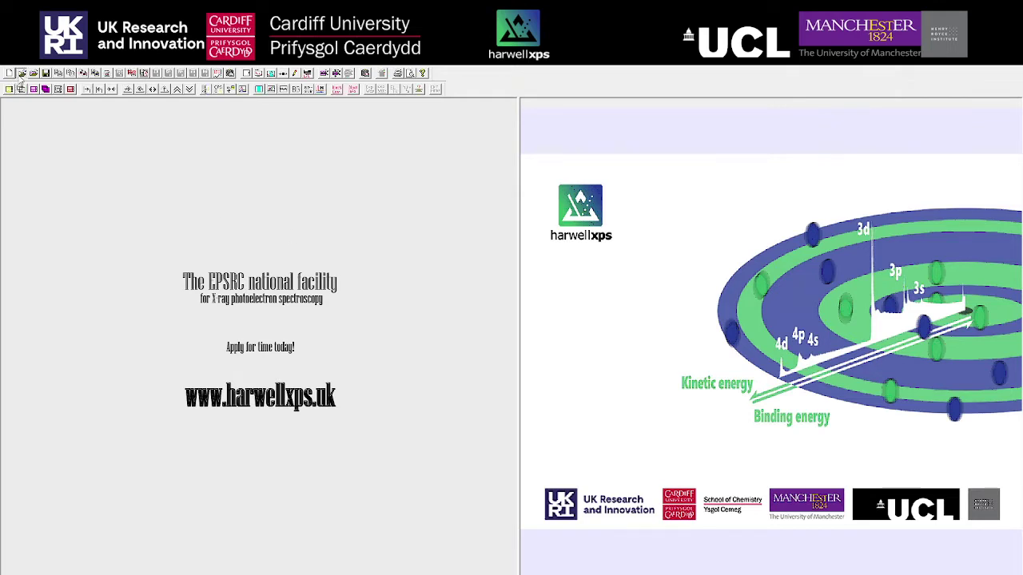
left_click(467, 301)
left_click(584, 329)
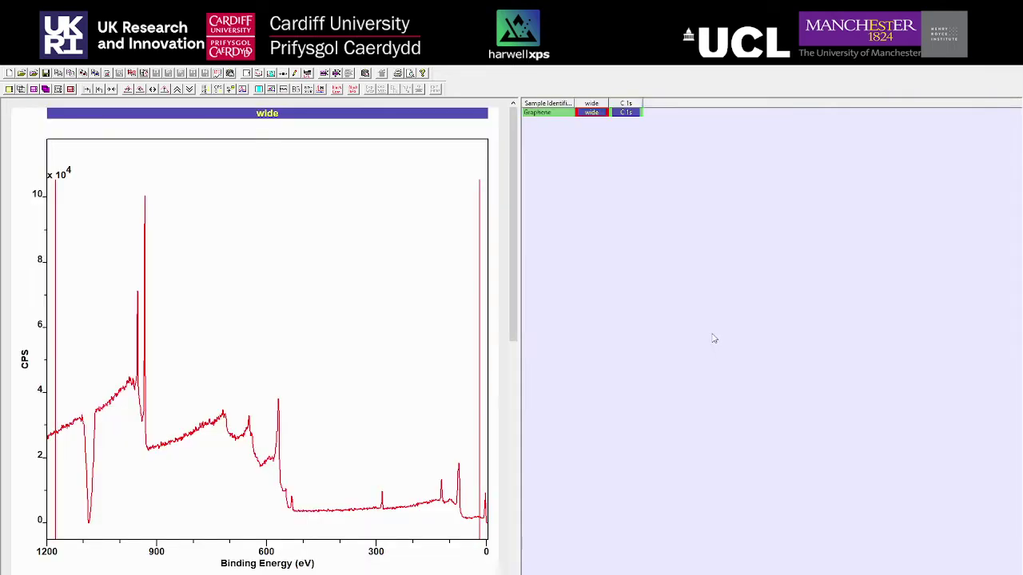
left_click(622, 116)
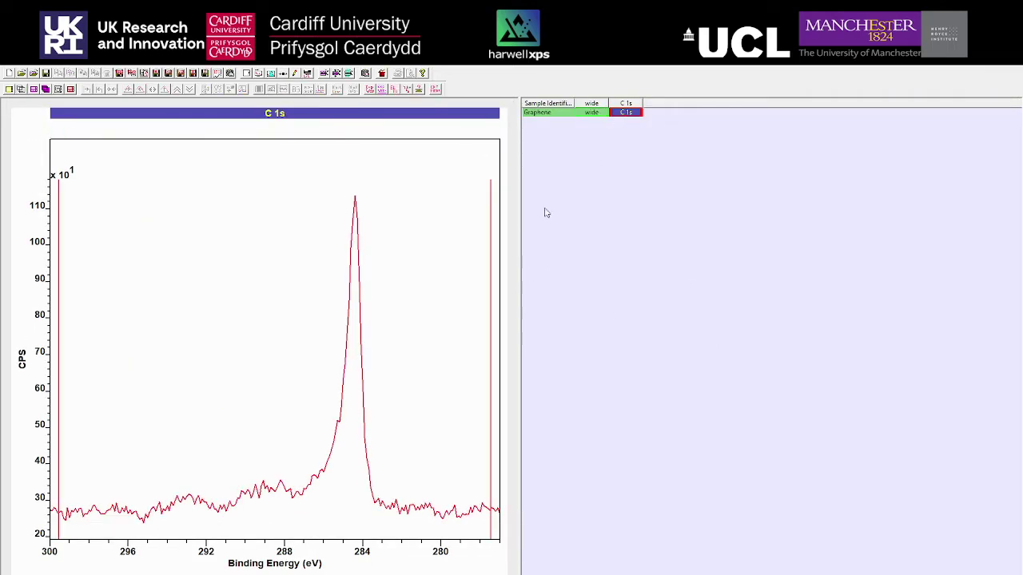
- Create a C 1s region with a Shirley background spanning about 294.9 to 281.4 eV
left_click(271, 73)
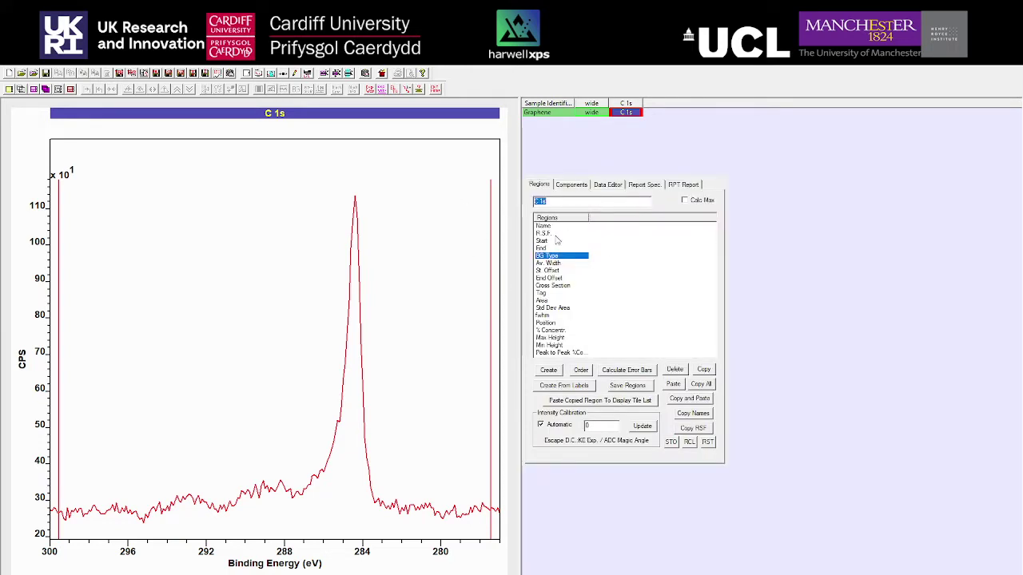
left_click(548, 372)
left_click_drag(489, 380, 414, 392)
left_click_drag(58, 357, 151, 361)
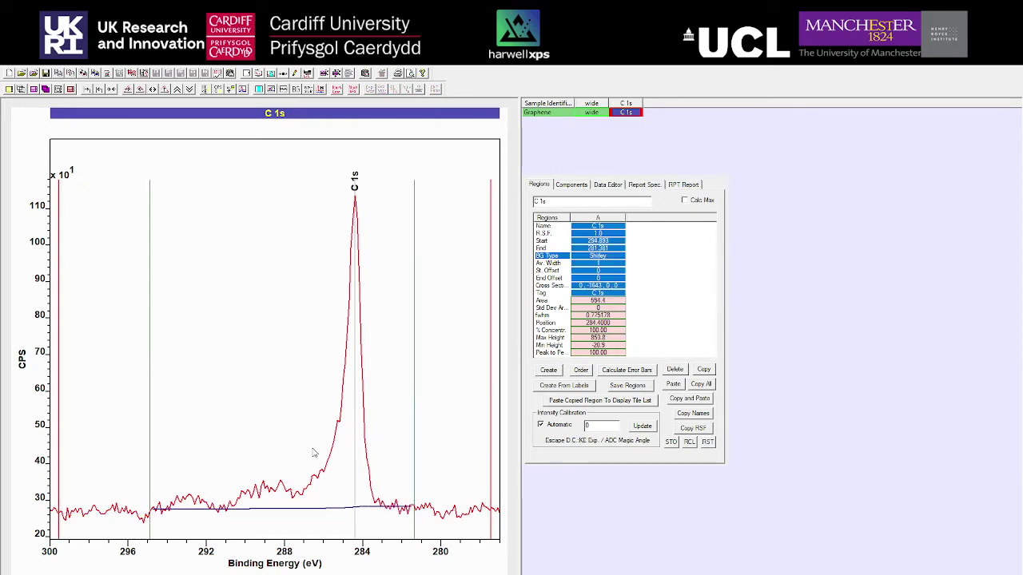
left_click(597, 116)
left_click(626, 114)
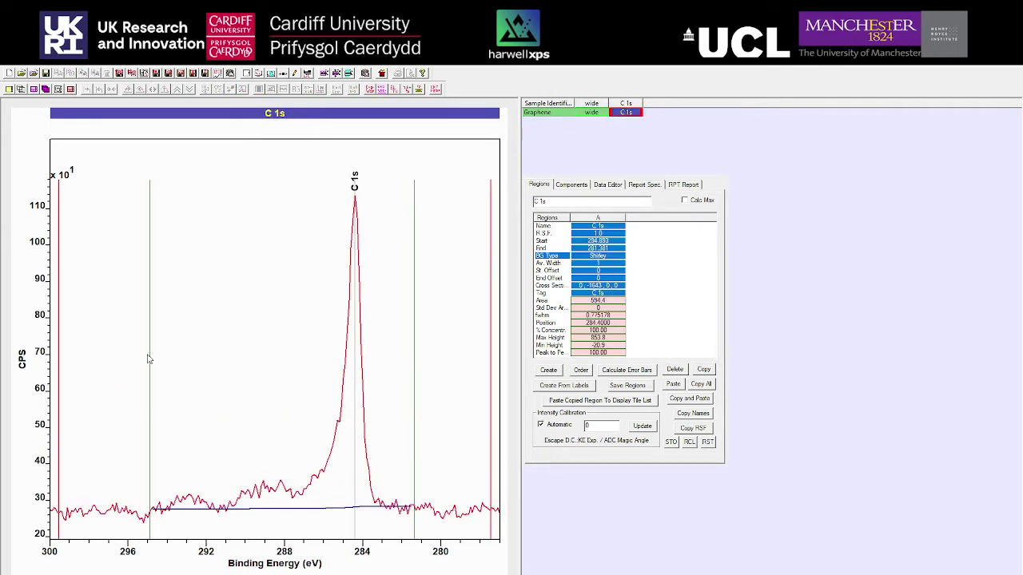
- Move the C 1s region's start to about 289.9 eV and add a synthetic component to the peak
left_click_drag(146, 349, 238, 367)
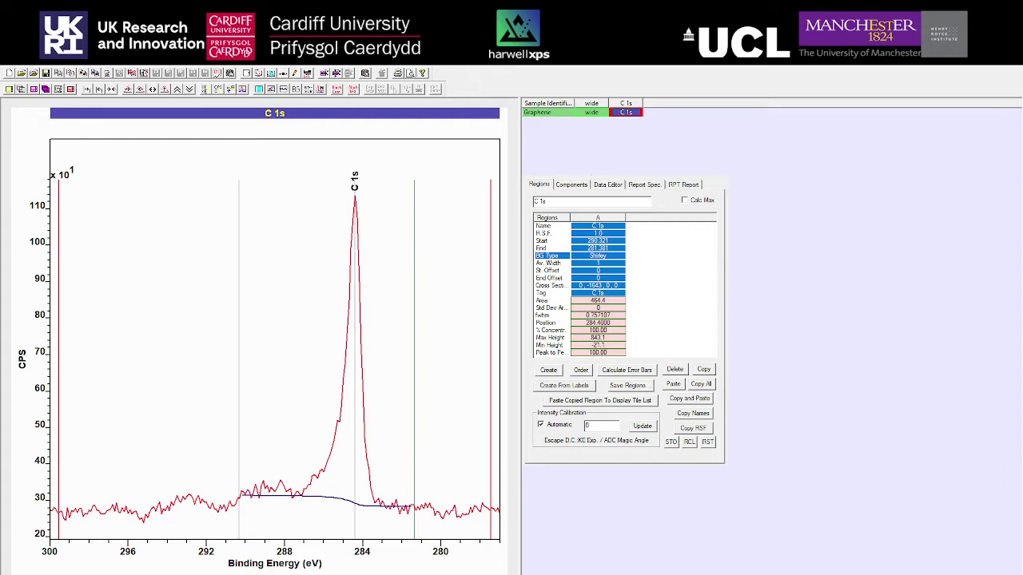
left_click_drag(239, 256, 249, 256)
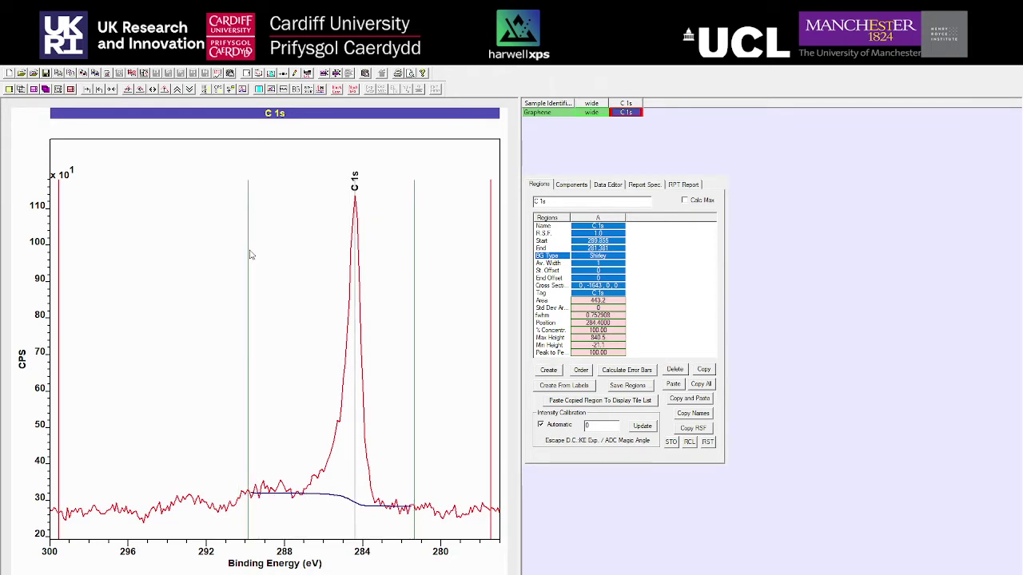
left_click(579, 185)
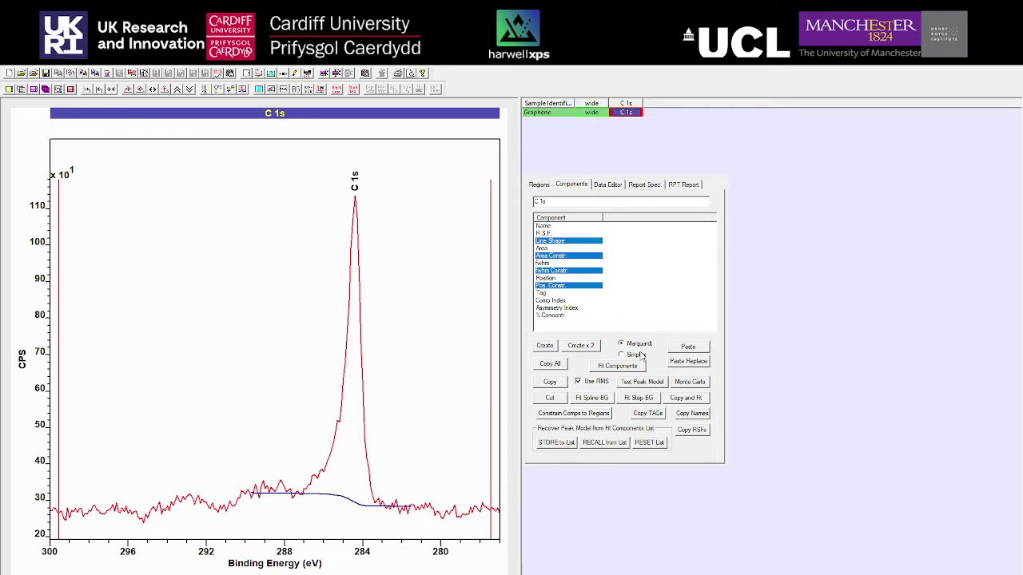
left_click(546, 348)
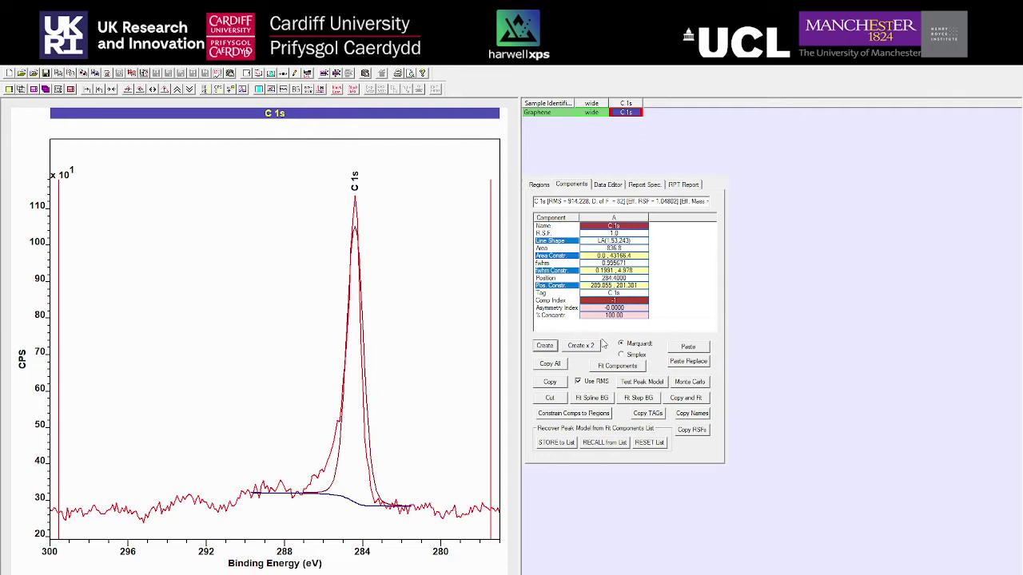
- Try the line shapes LA(5000,243) and LA(50,243) on the C 1s component
left_click(601, 242)
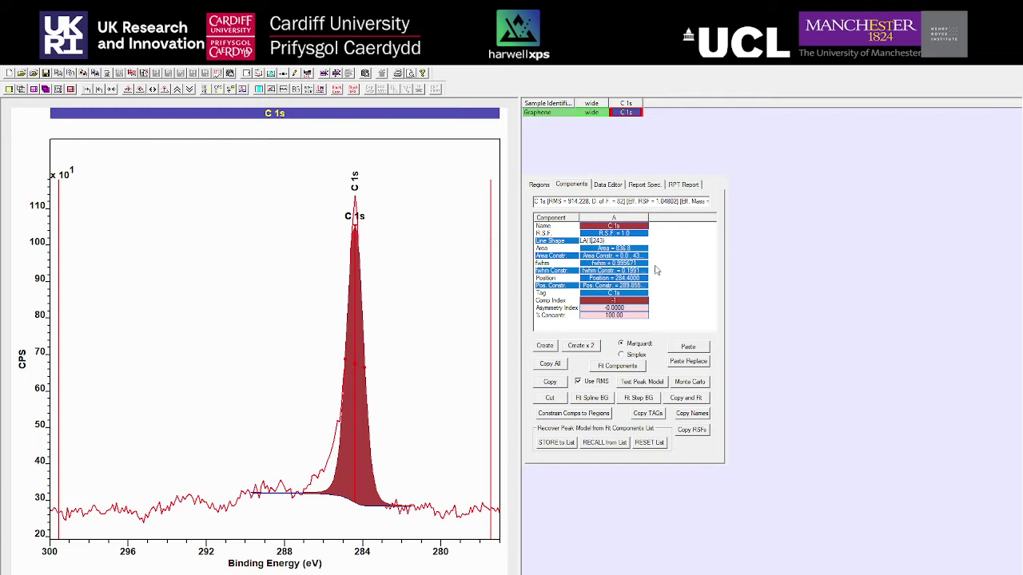
key("BackSpace")
type("0.")
key("Return")
left_click(615, 242)
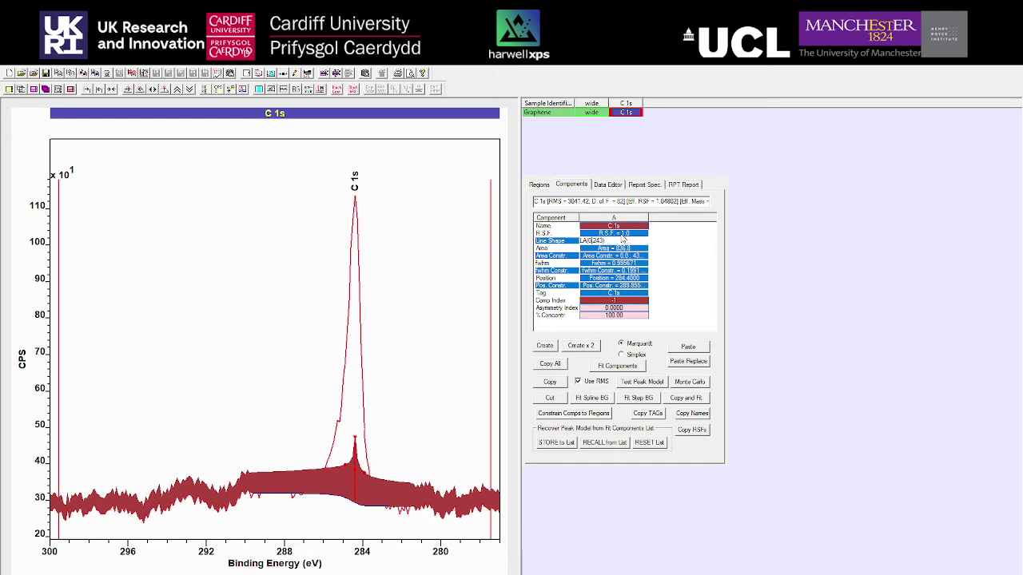
key("Return")
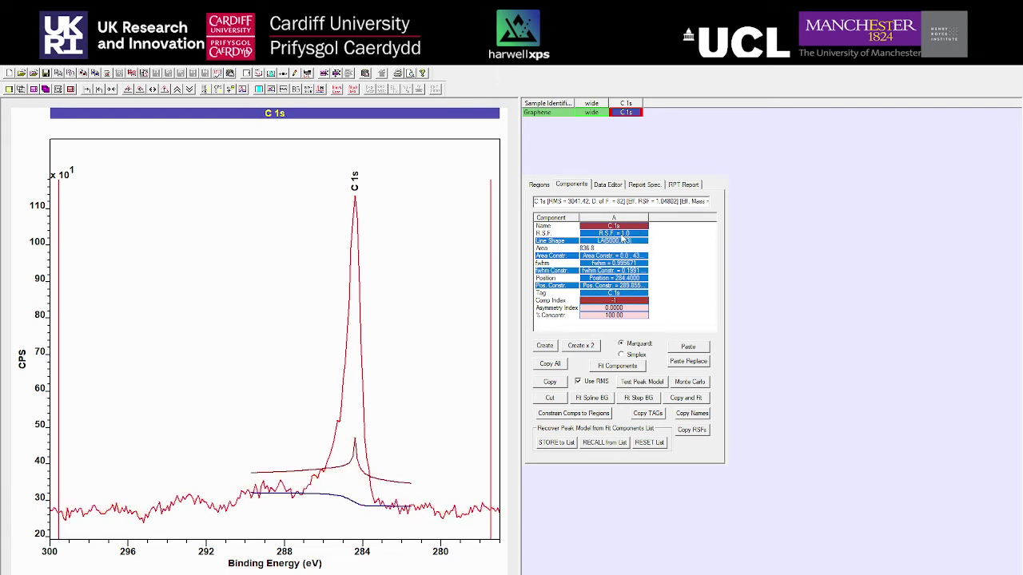
key("Up")
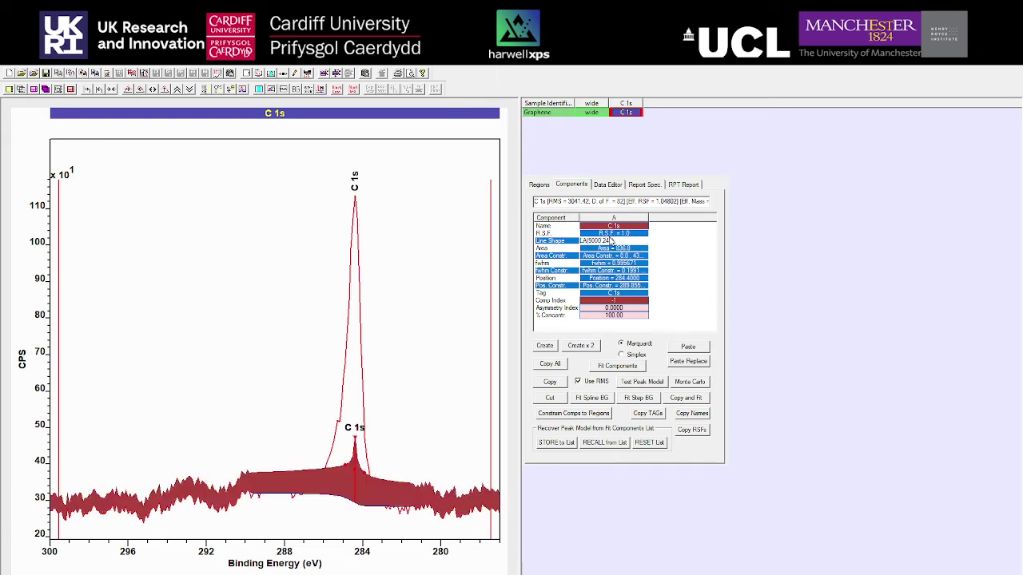
type("50")
key("Return")
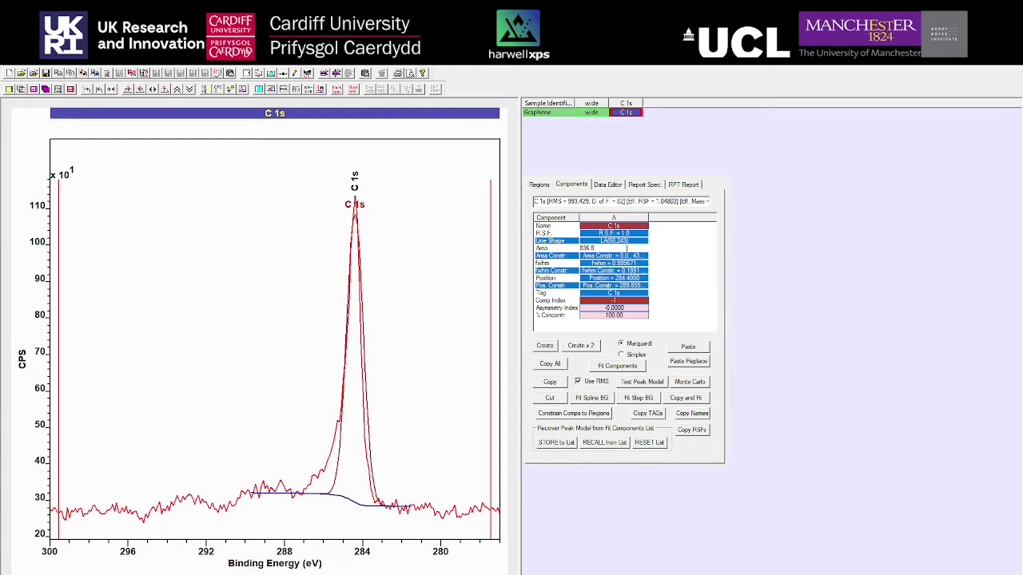
- Set the C 1s component's line shape to LA(1,1,243)
left_click(611, 241)
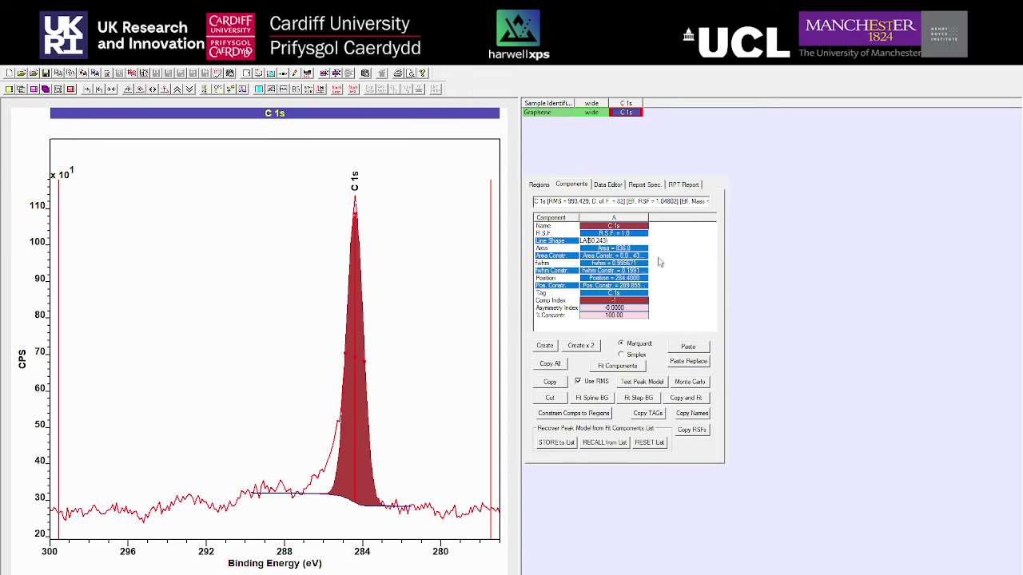
type("1.1")
key("Return")
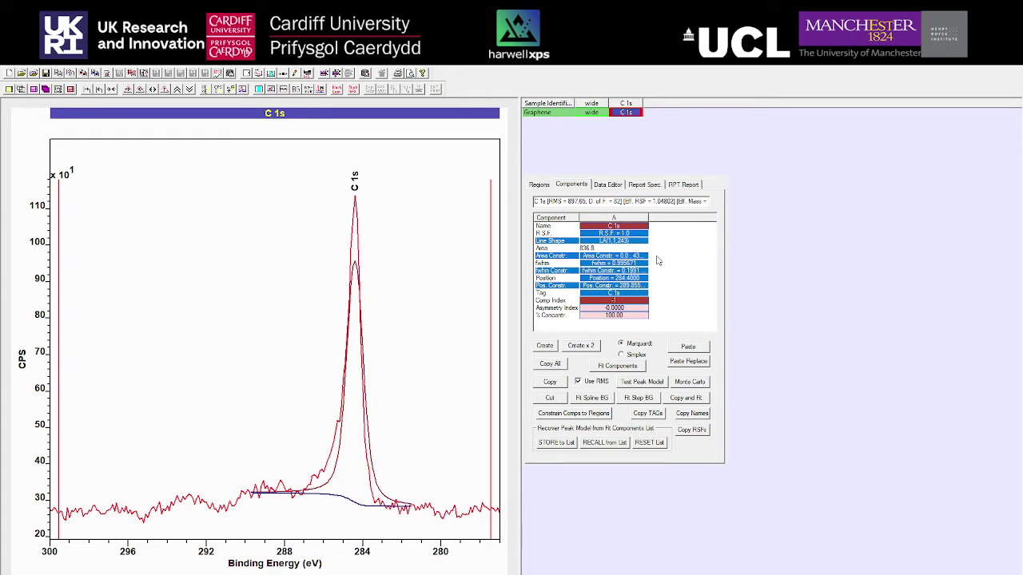
- Try the asymmetric line shape LA(0.5,1,243) on the C 1s component and fit it to the data
left_click(598, 241)
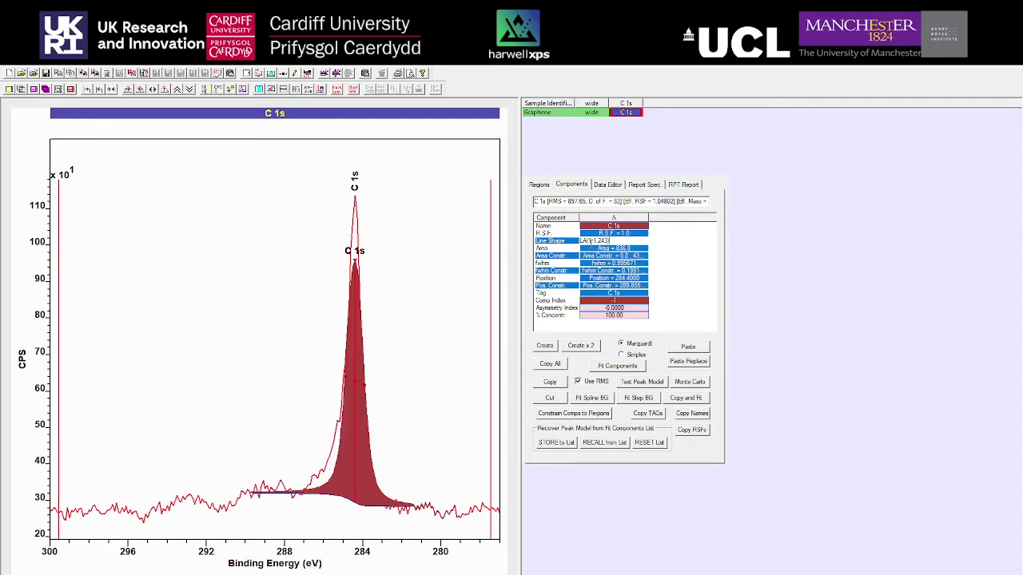
left_click(591, 241)
key("BackSpace")
type("0.5")
left_click(605, 248)
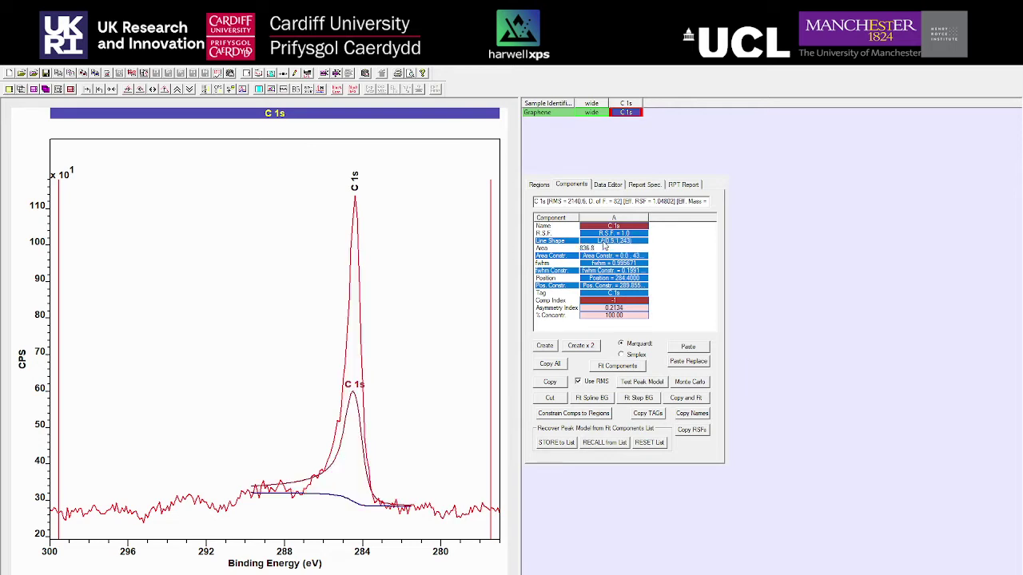
left_click(630, 368)
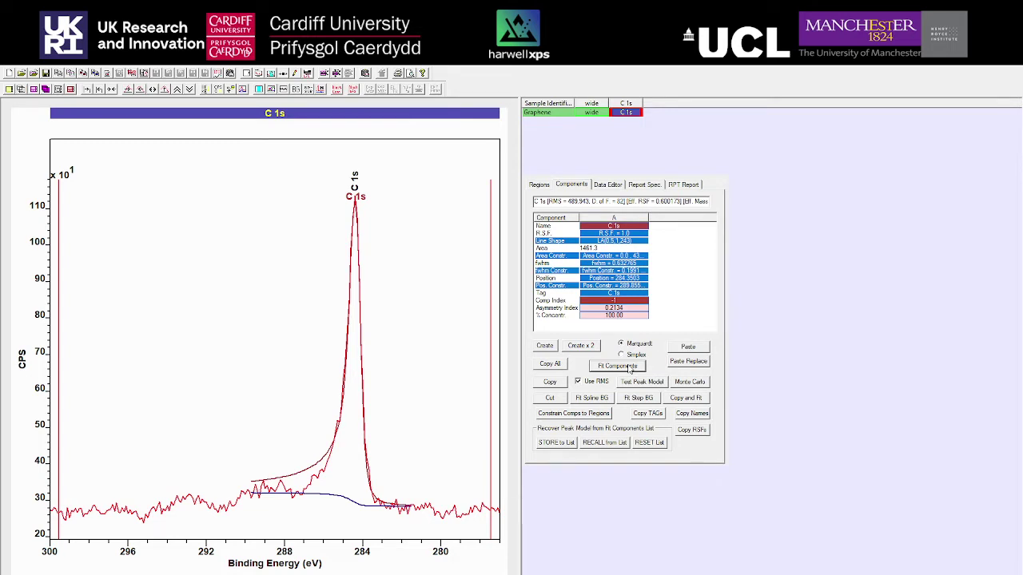
- Try the line shape LA(0.6,1,243) on the C 1s component and refit the peak
left_click(613, 240)
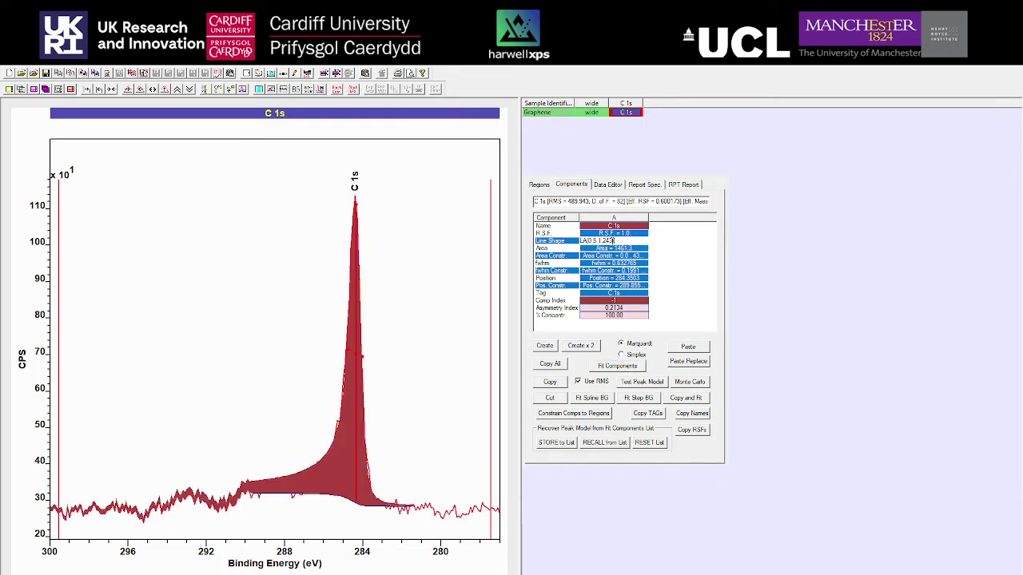
left_click(597, 240)
type("6")
key("Return")
left_click(634, 366)
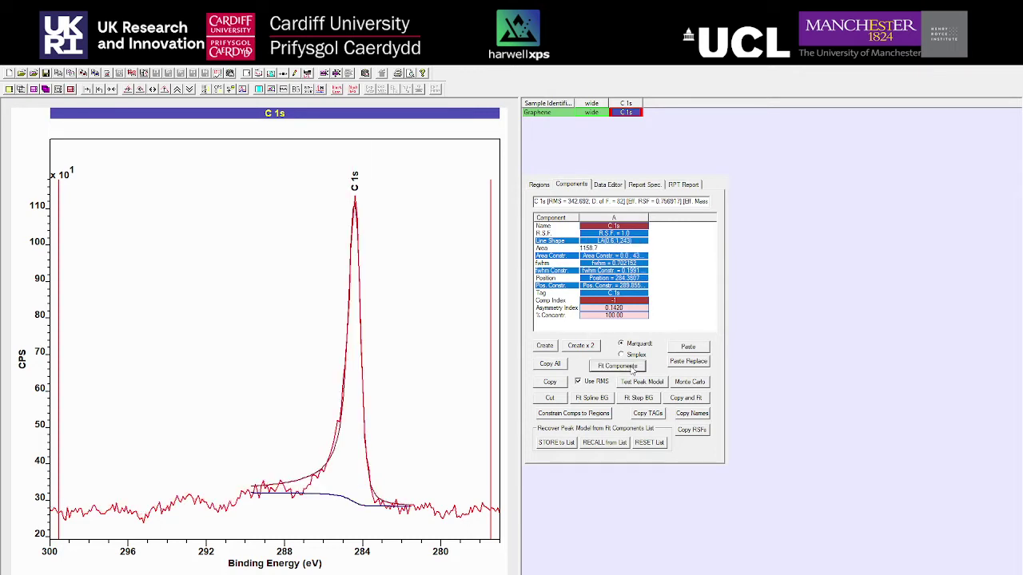
- Try the line shape LA(0.7,1,243) on the C 1s component and refit the peak
left_click(599, 241)
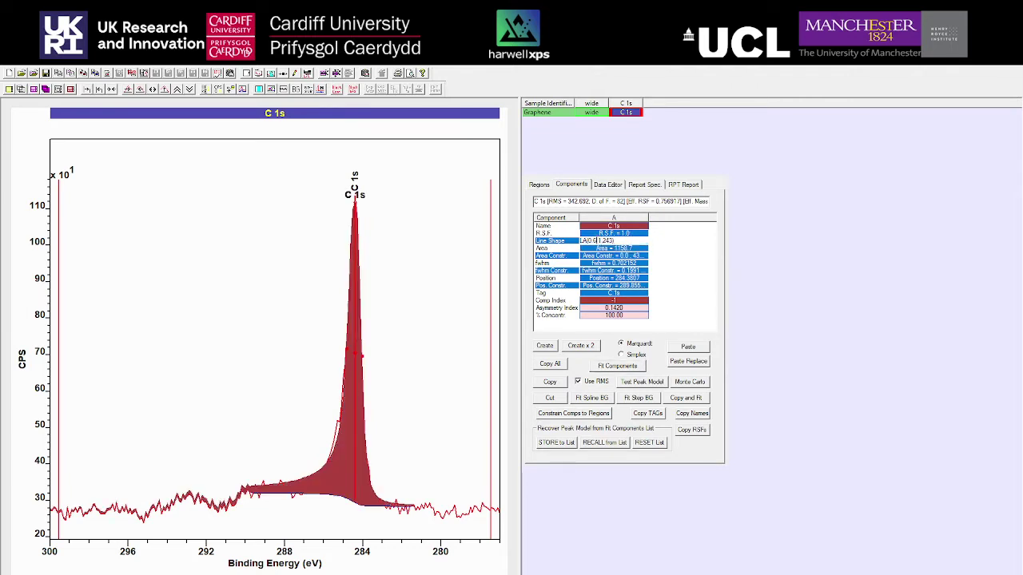
key("Return")
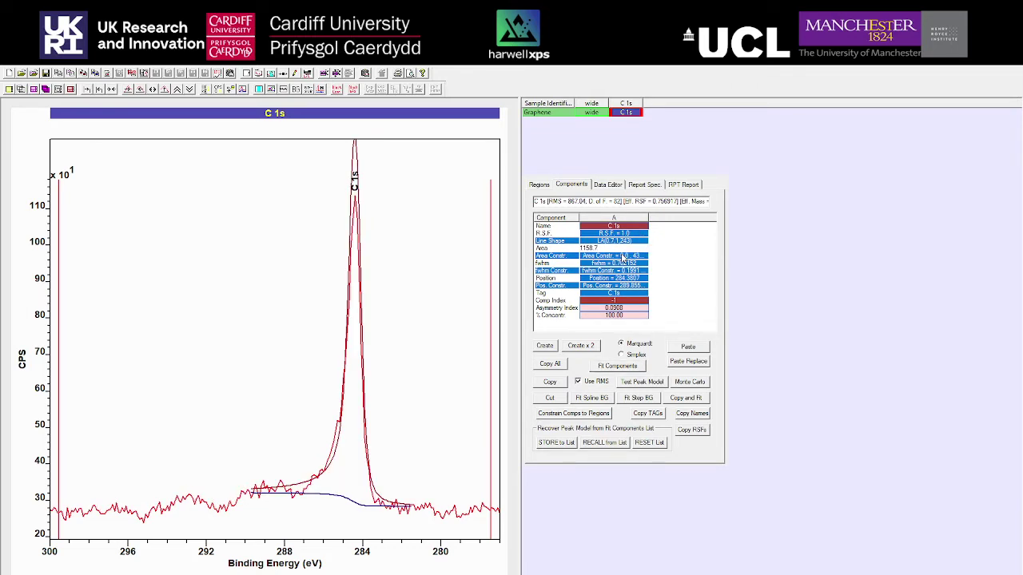
left_click(619, 366)
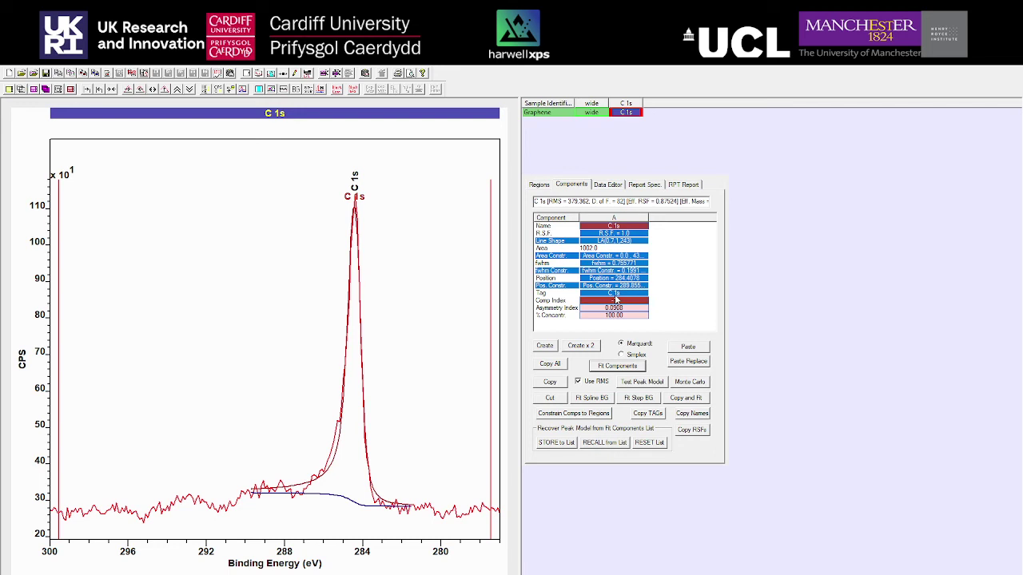
- Set the C 1s component's line shape to LA(0.65,1,243) and refit the peak
left_click(607, 241)
left_click(596, 241)
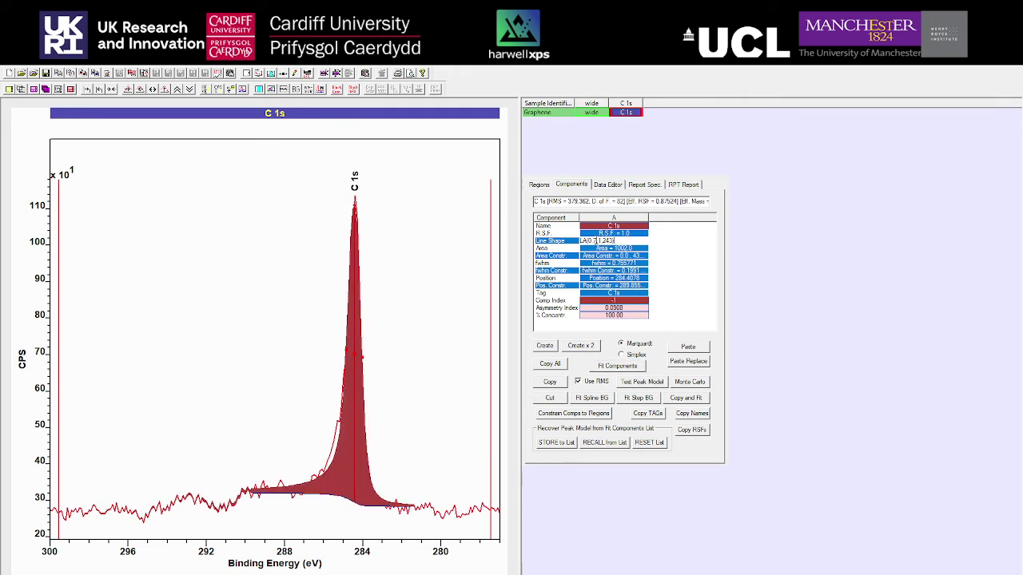
key("BackSpace")
type(".65")
key("Return")
left_click(616, 369)
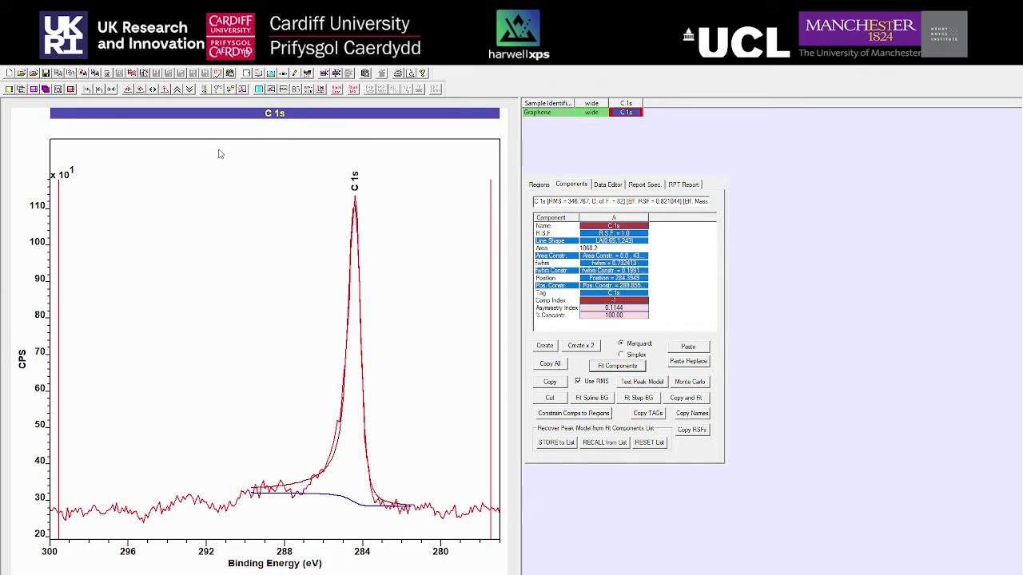
- Inspect the fit residual above the C 1s spectrum and refit the component
left_click(284, 91)
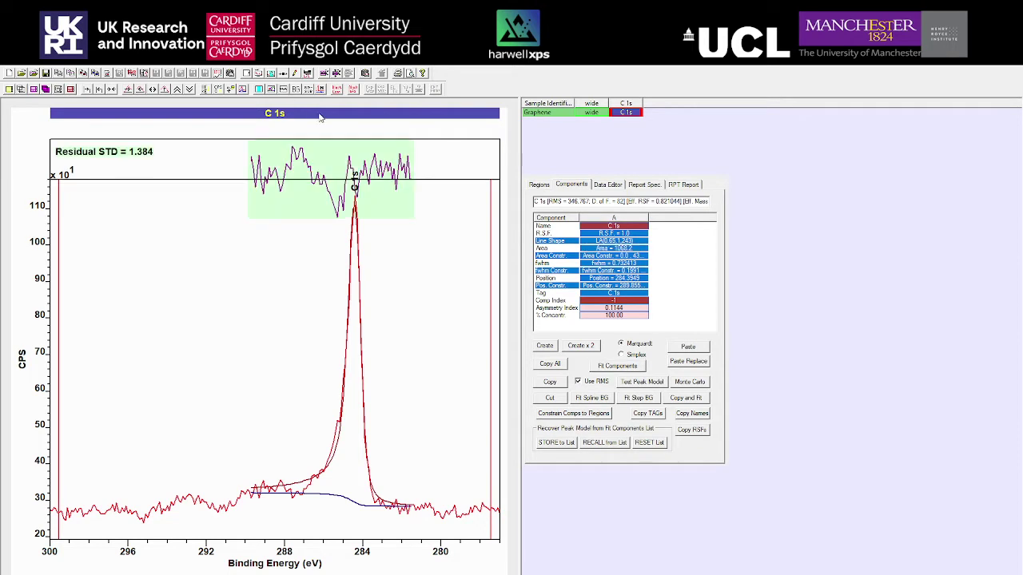
left_click(636, 368)
left_click(637, 368)
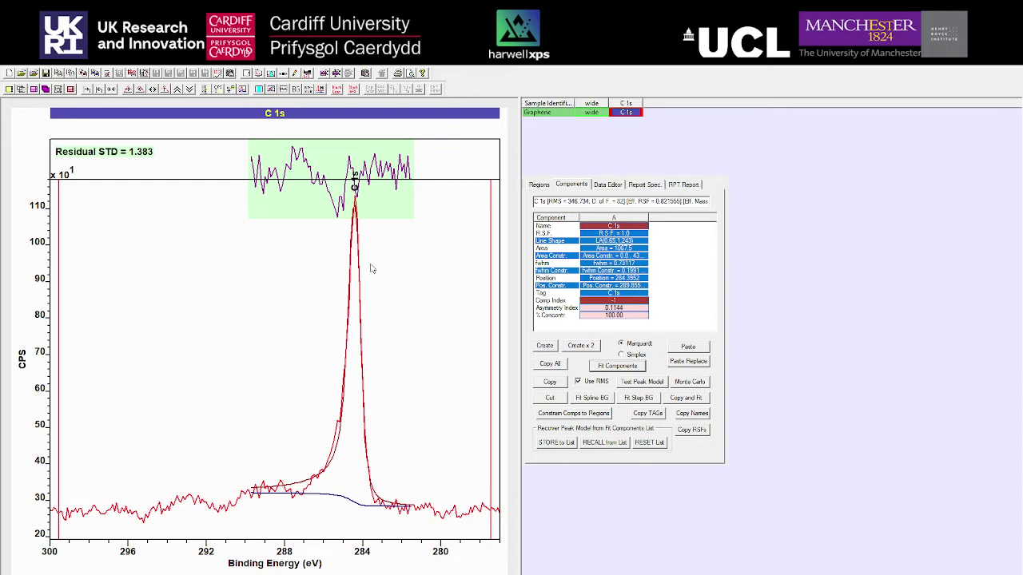
left_click(284, 89)
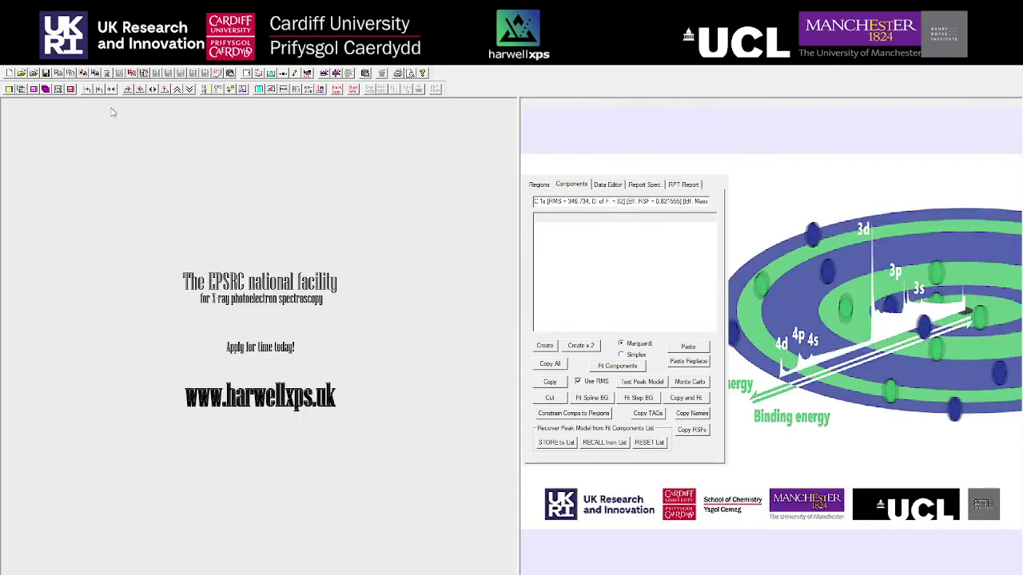
- Open the pd metal ag anode pe40 file and view the Pd 3d spectrum's region settings
left_click(20, 73)
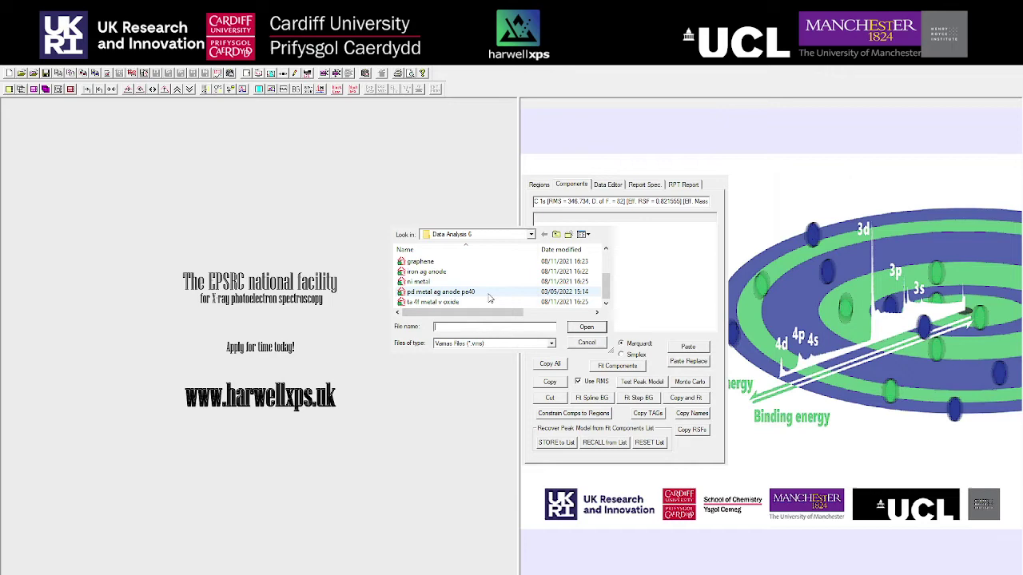
double_click(489, 293)
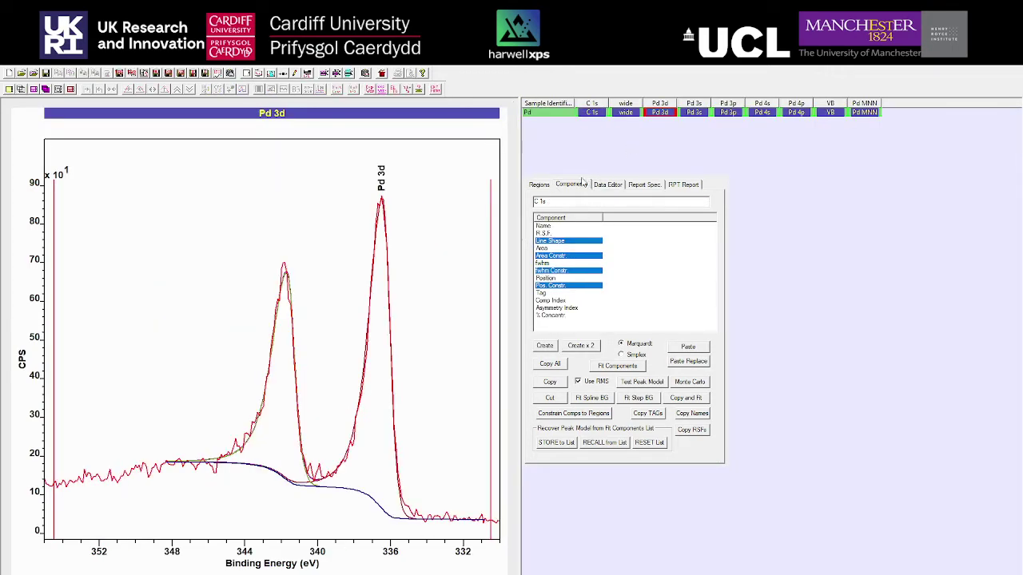
left_click(548, 187)
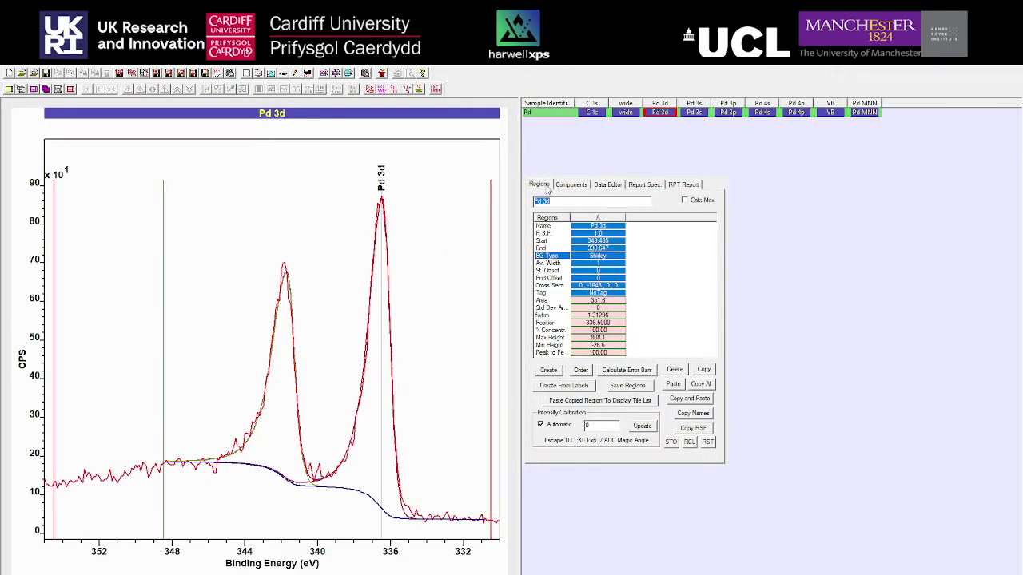
- Remove both existing Pd 3d components and delete the spectrum's background region
left_click(567, 184)
left_click(664, 276)
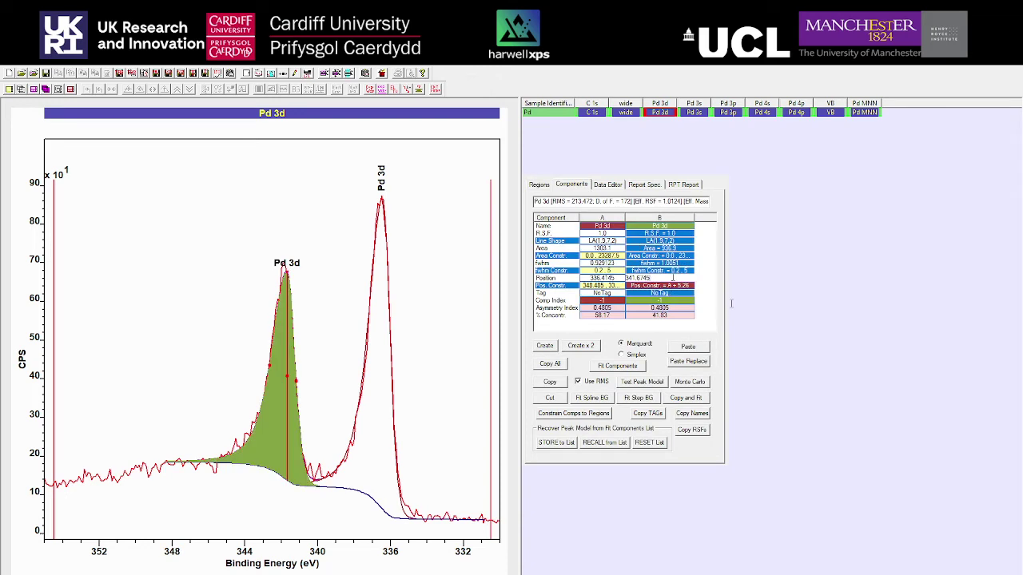
left_click(562, 399)
left_click(550, 398)
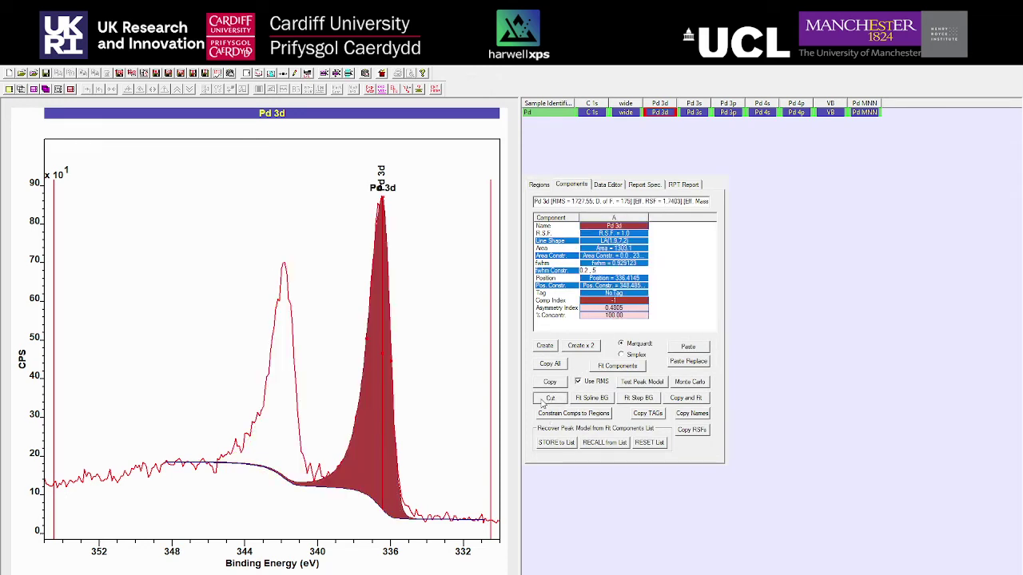
left_click(546, 186)
left_click(673, 370)
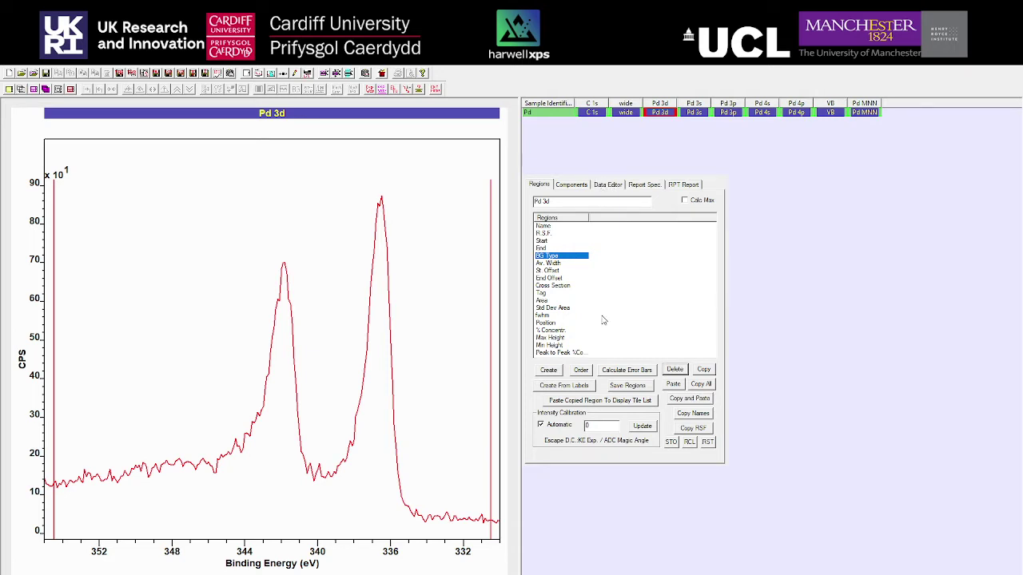
- Create a Shirley background region on Pd 3d spanning about 347.4 to 333.6 eV, and show the component settings
left_click(543, 374)
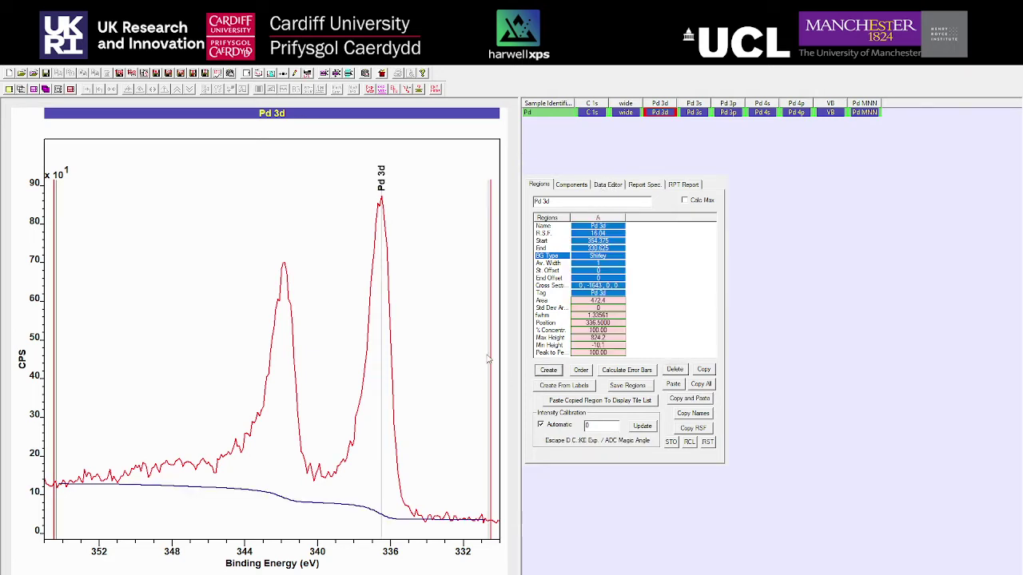
left_click_drag(424, 359, 434, 359)
left_click_drag(57, 317, 183, 337)
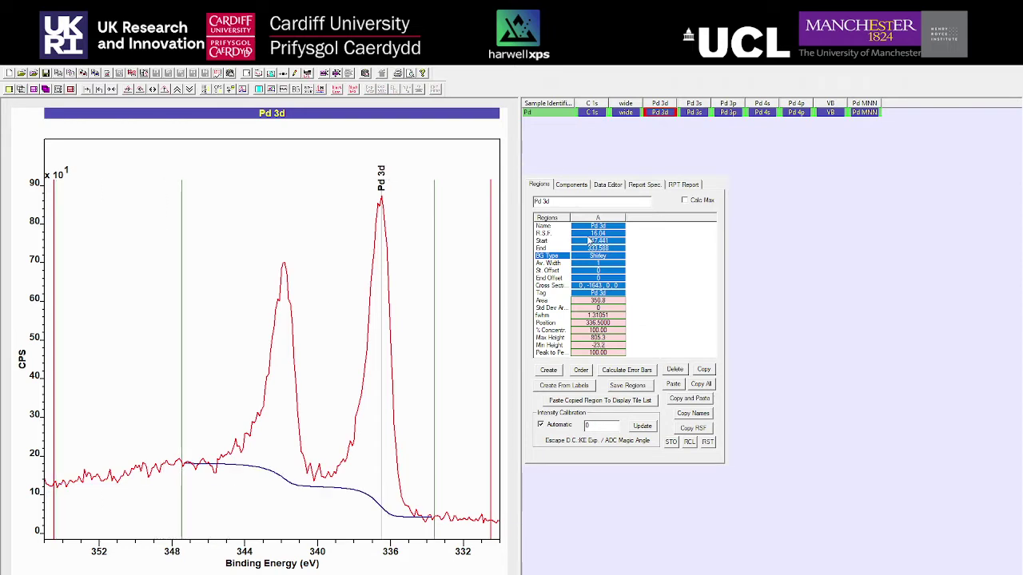
left_click(572, 184)
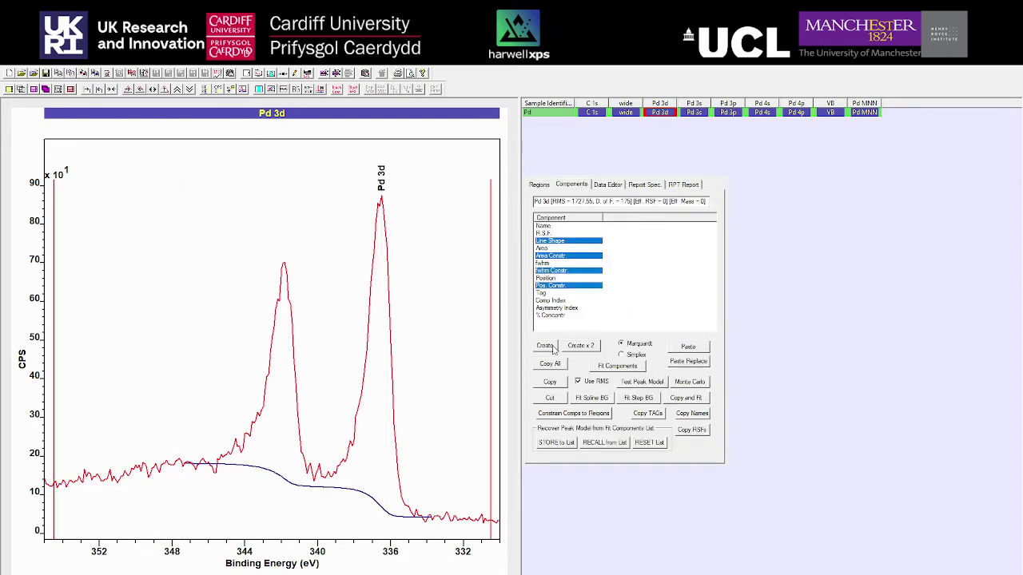
left_click(549, 346)
left_click(546, 346)
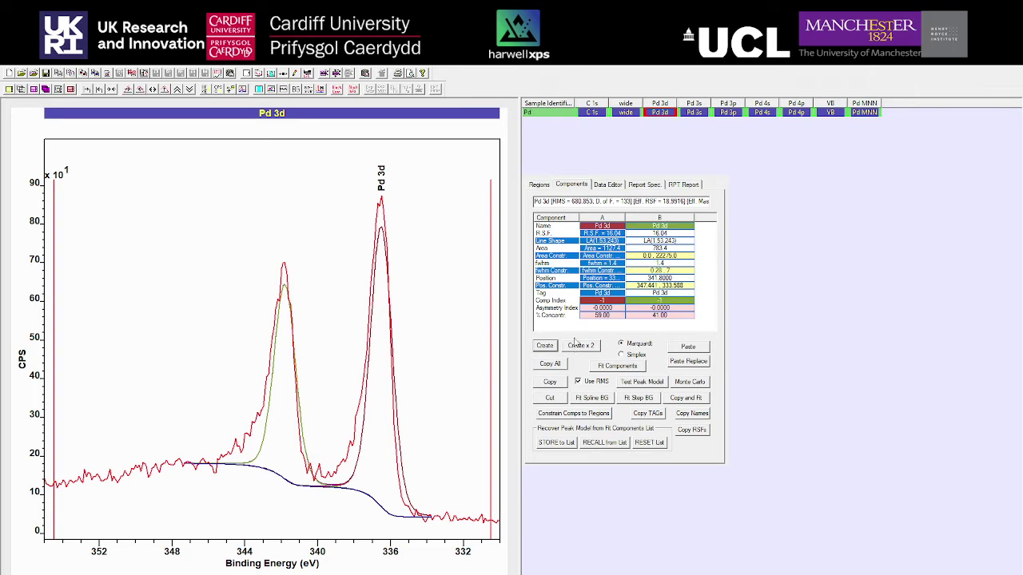
left_click(654, 286)
left_click(550, 398)
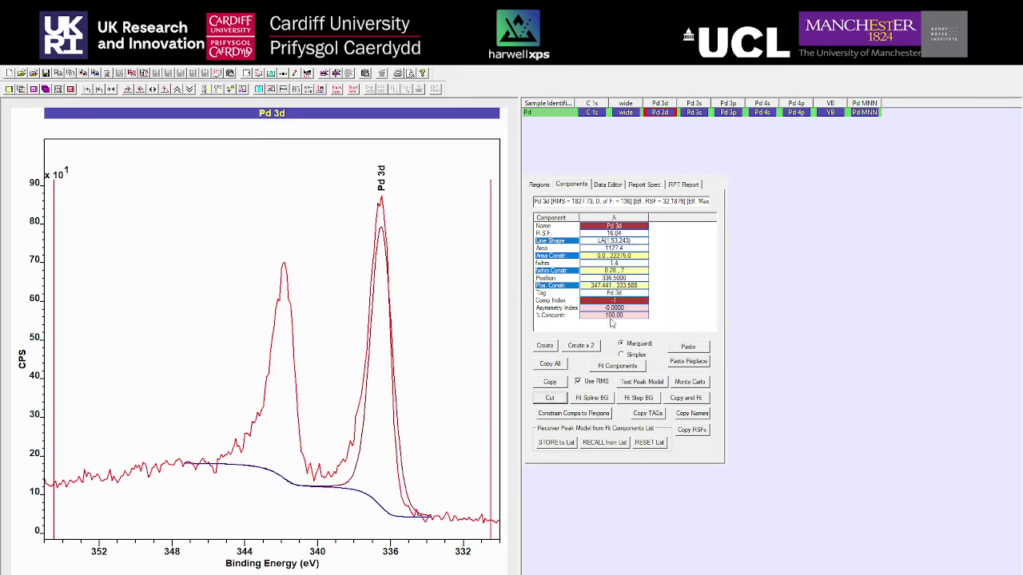
left_click(549, 398)
- Create a linked pair of Pd 3d components, constrain component B's position to A+5.26, and fit them
left_click(590, 345)
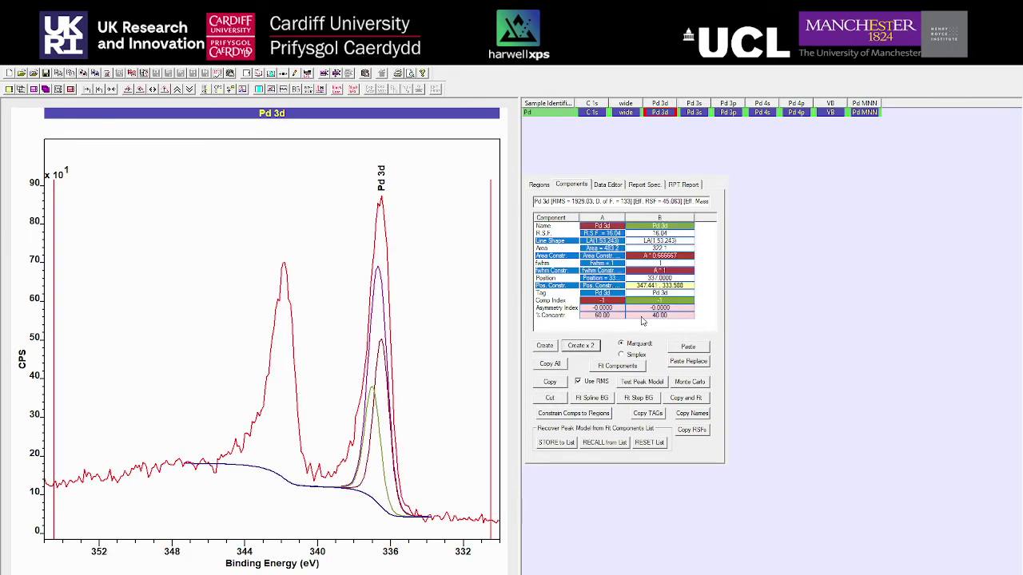
left_click(666, 288)
left_click_drag(671, 286, 618, 285)
type("A+5.26")
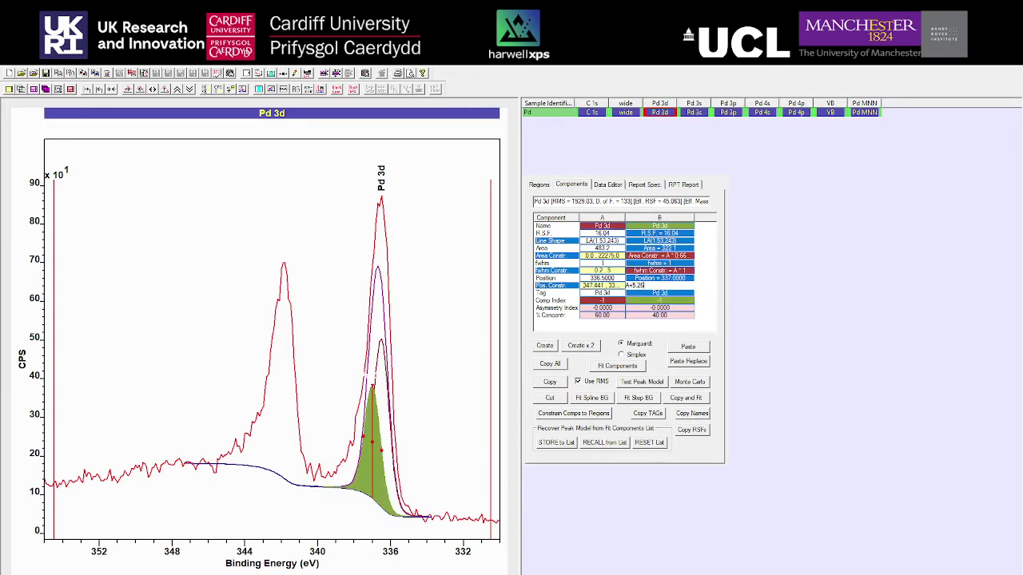
type("A+5.26")
key("Return")
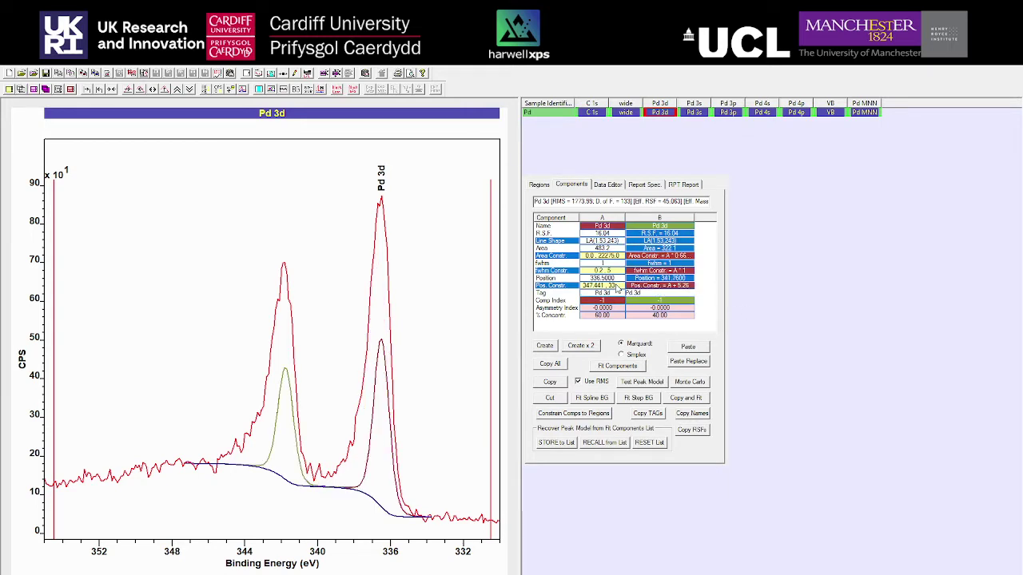
left_click(627, 369)
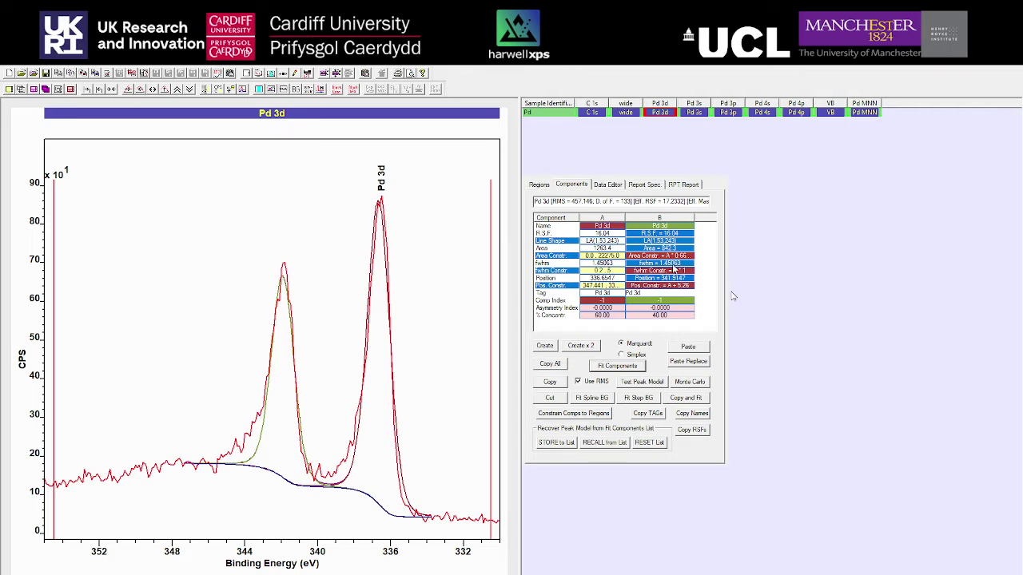
- Set the line shape of Pd 3d components A and B to LA(1,1,243)
left_click(614, 247)
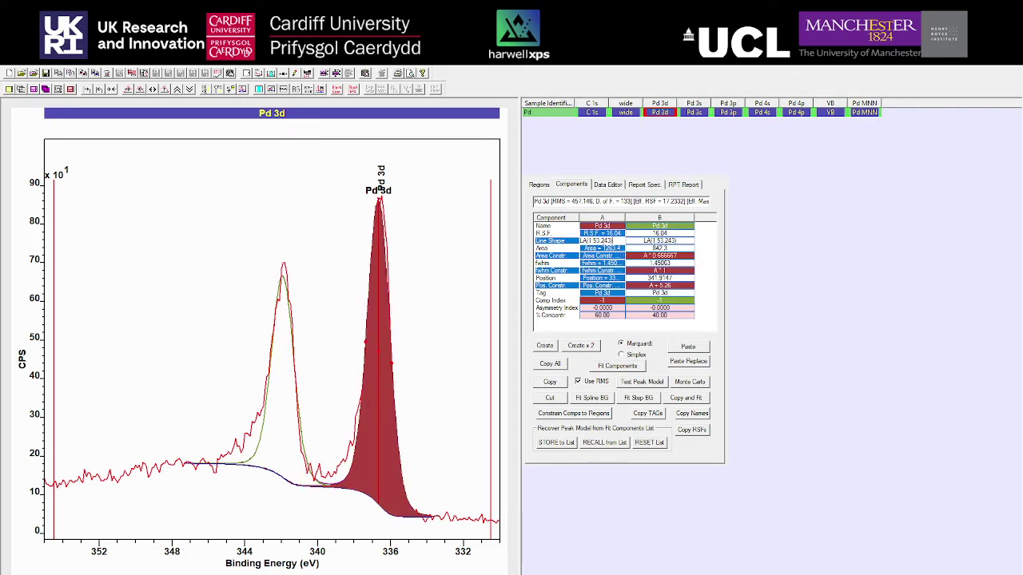
left_click(633, 265)
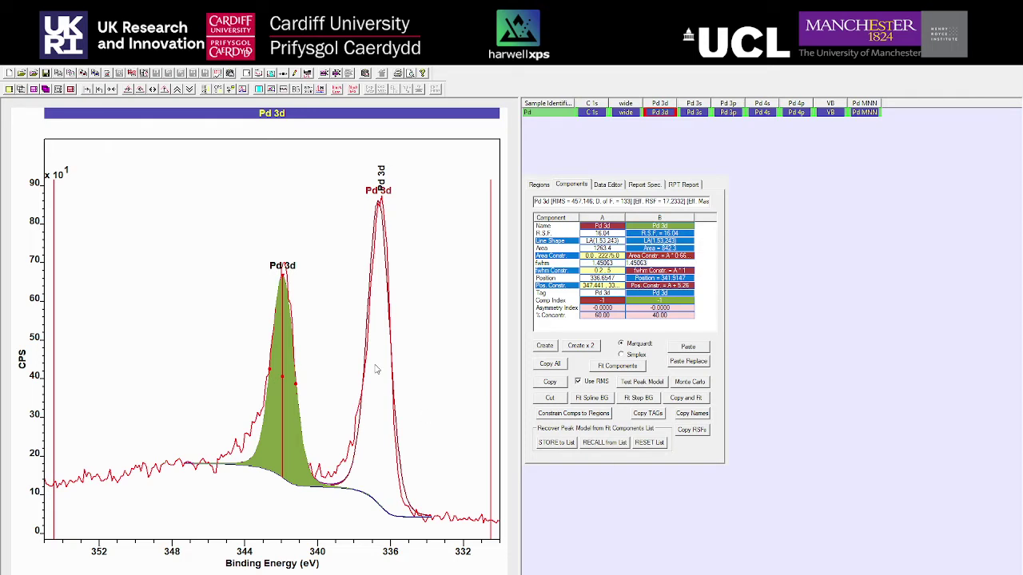
left_click(633, 255)
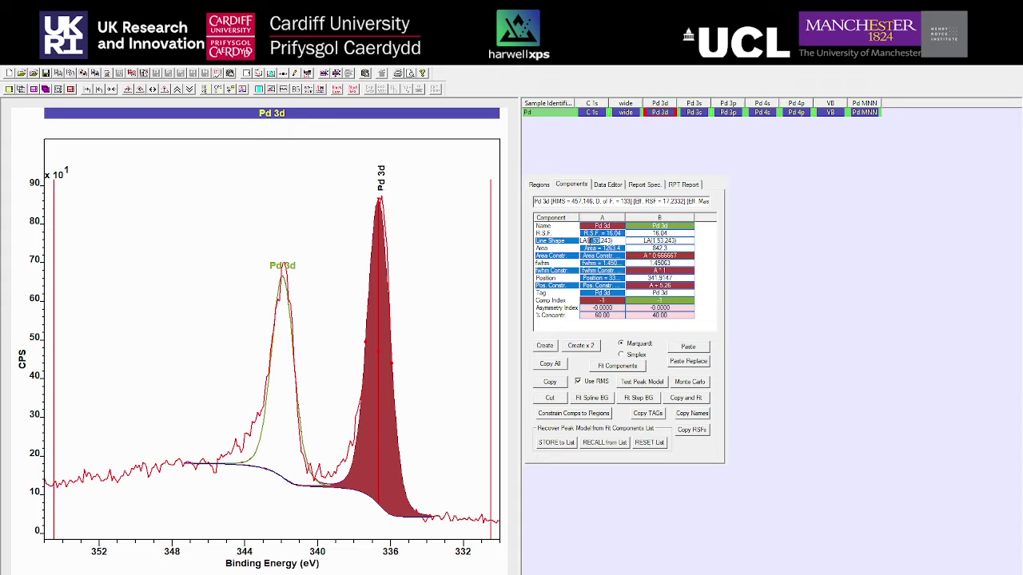
type("1.1")
key("Return")
left_click(617, 240)
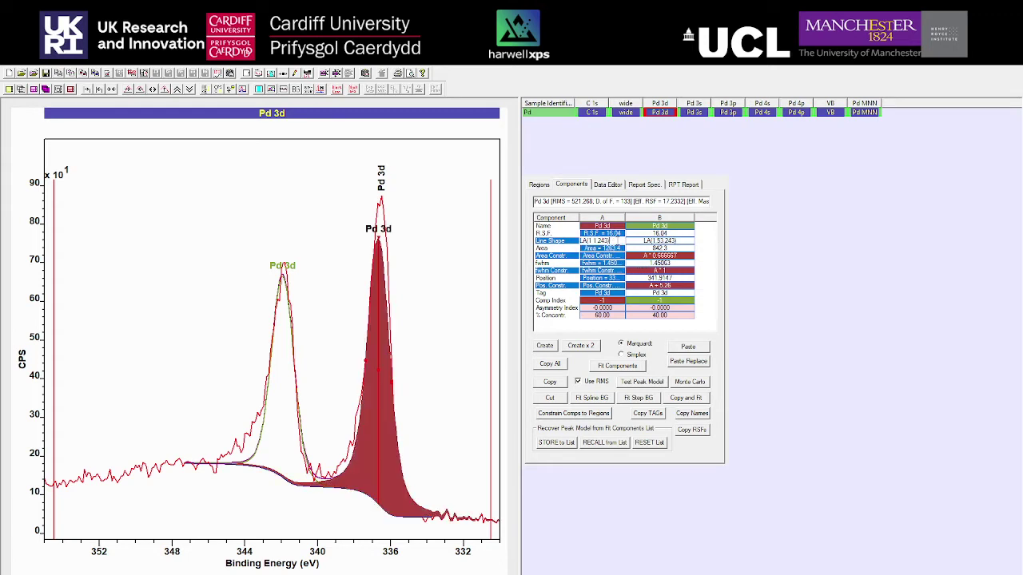
left_click(644, 248)
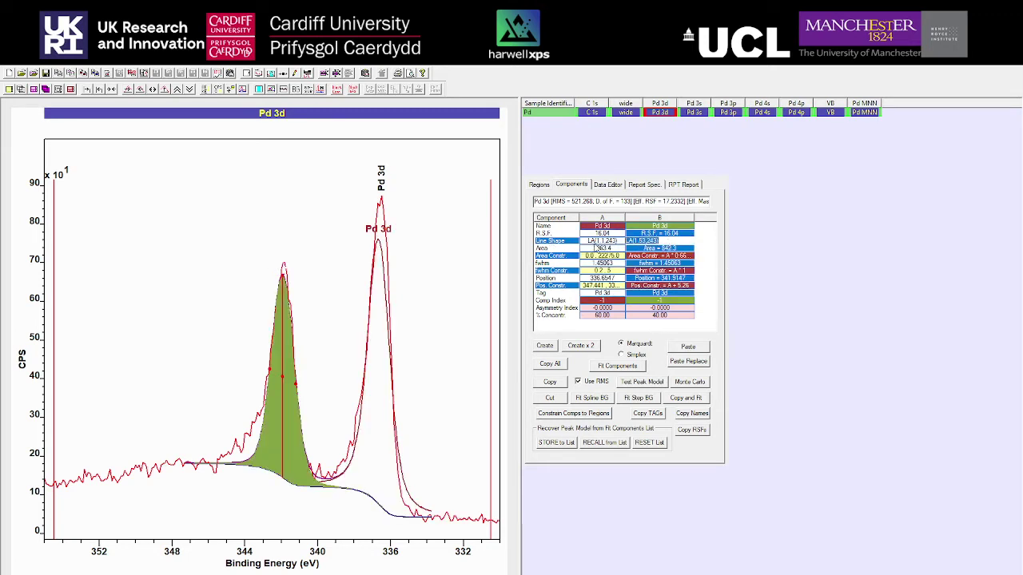
type("LA(1.1,243)")
key("Return")
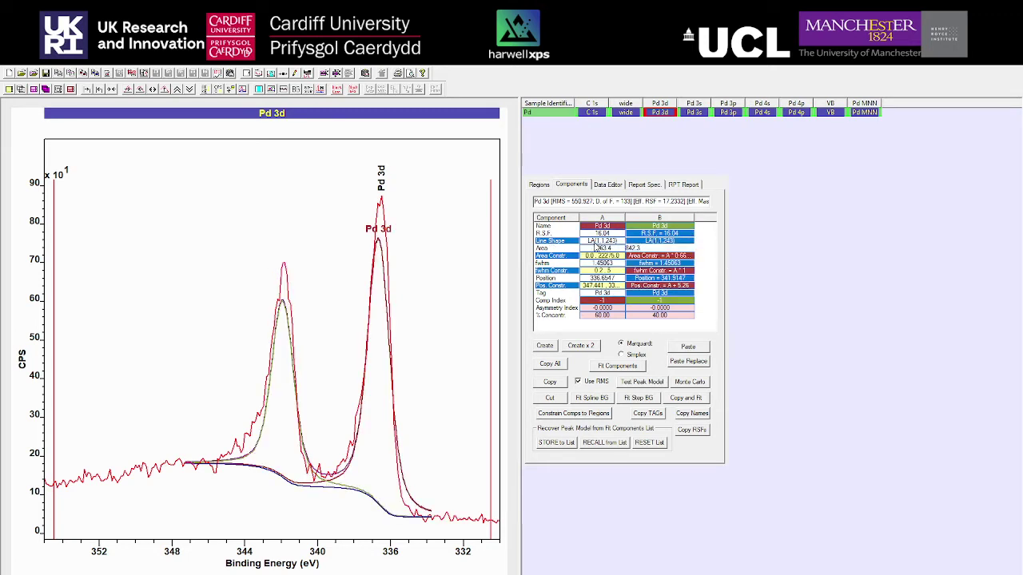
- Set the line shape of both Pd 3d components to LA(1,9,243) and refit the doublet
left_click(609, 241)
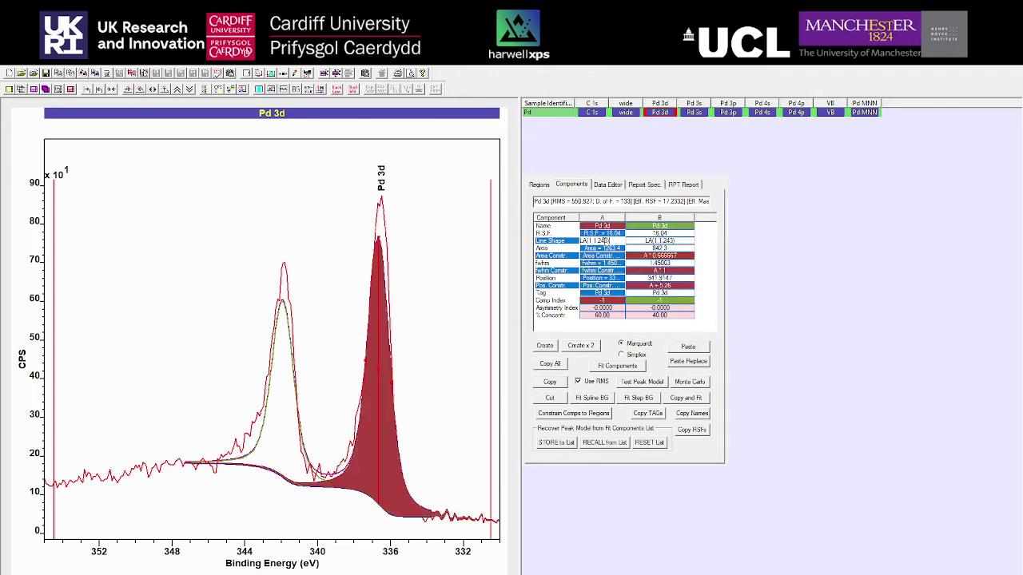
key("BackSpace")
type("9")
key("Return")
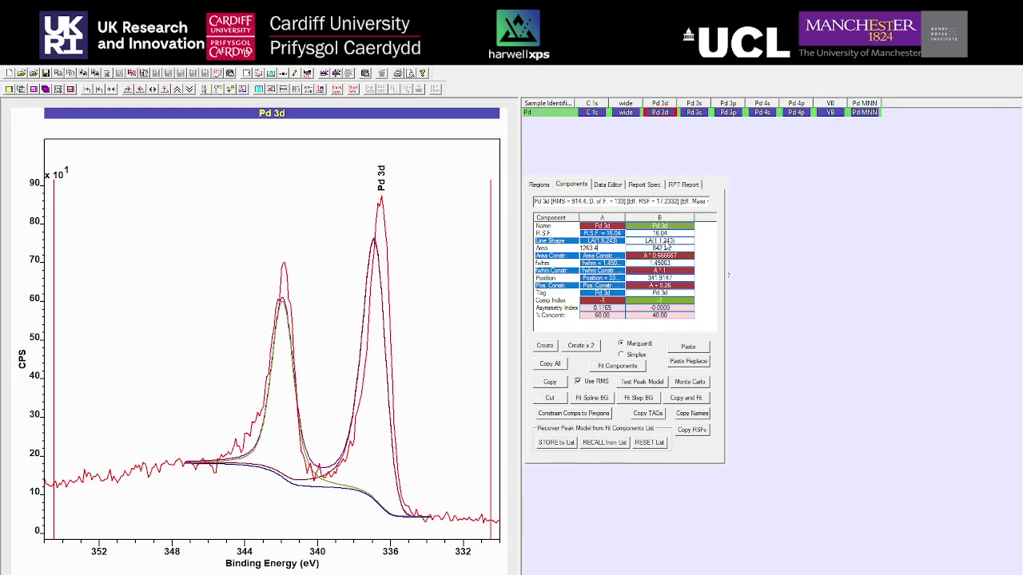
left_click(668, 243)
left_click(644, 241)
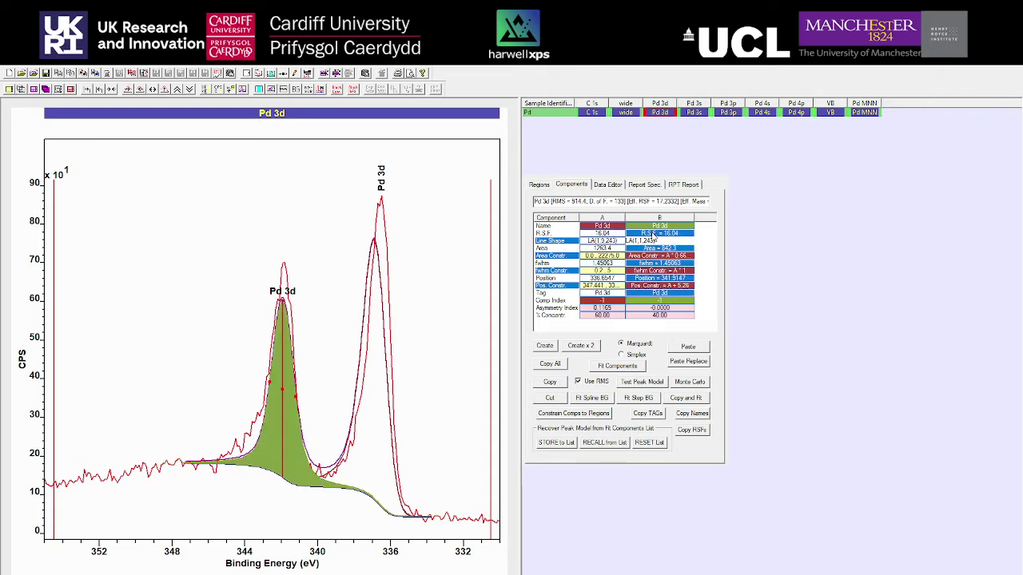
key("BackSpace")
type("9")
key("Return")
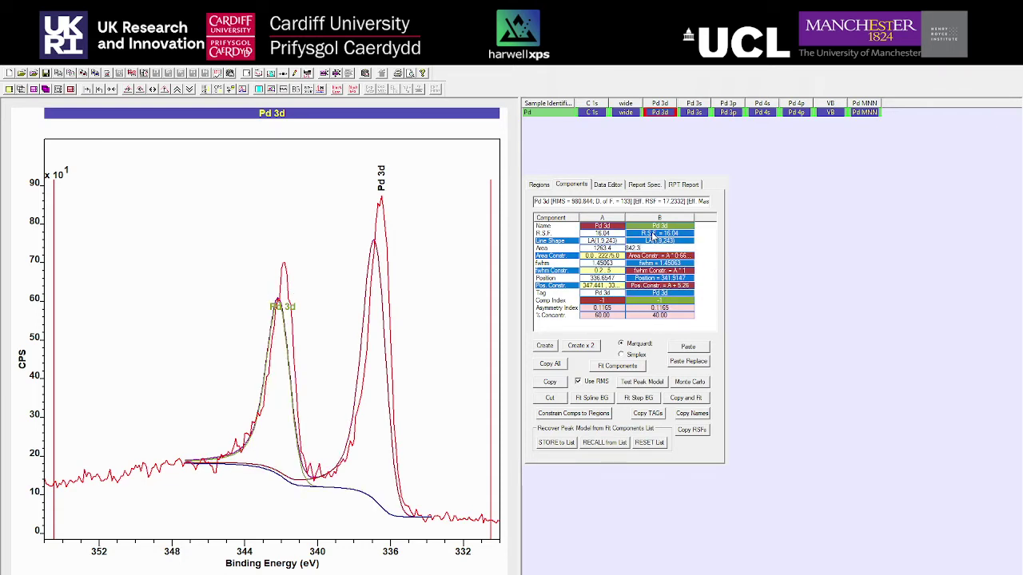
left_click(631, 366)
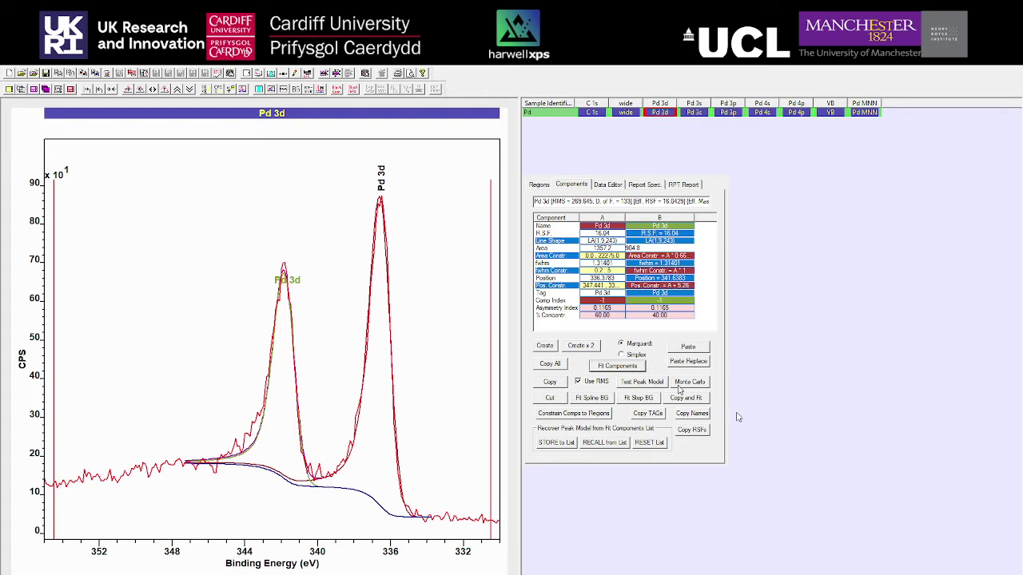
- Try the line shape LA(1,9,10) on Pd 3d component A
left_click(608, 239)
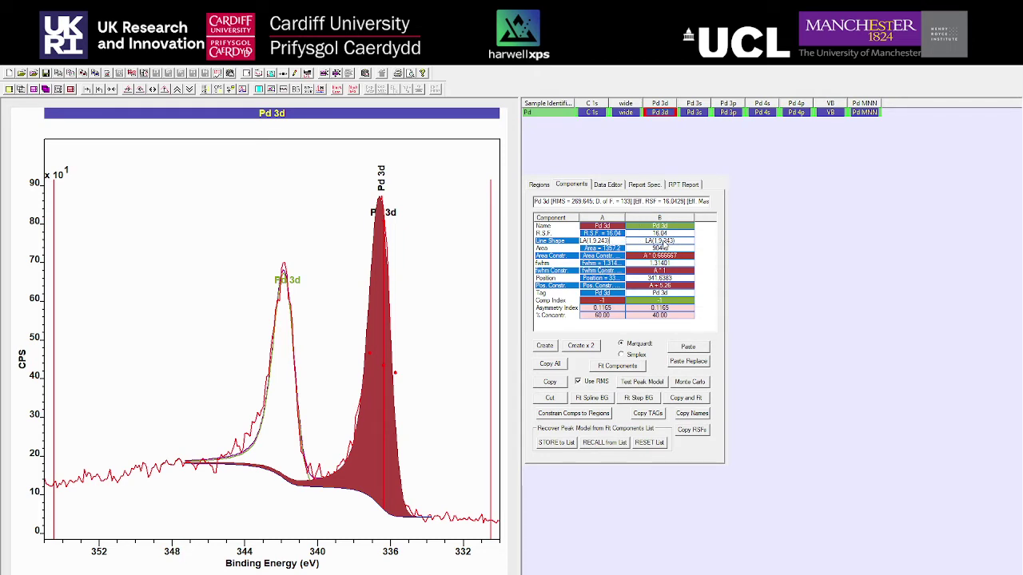
left_click(665, 244)
left_click(613, 241)
key("BackSpace")
key("BackSpace")
key("BackSpace")
key("BackSpace")
type("10)")
key("Return")
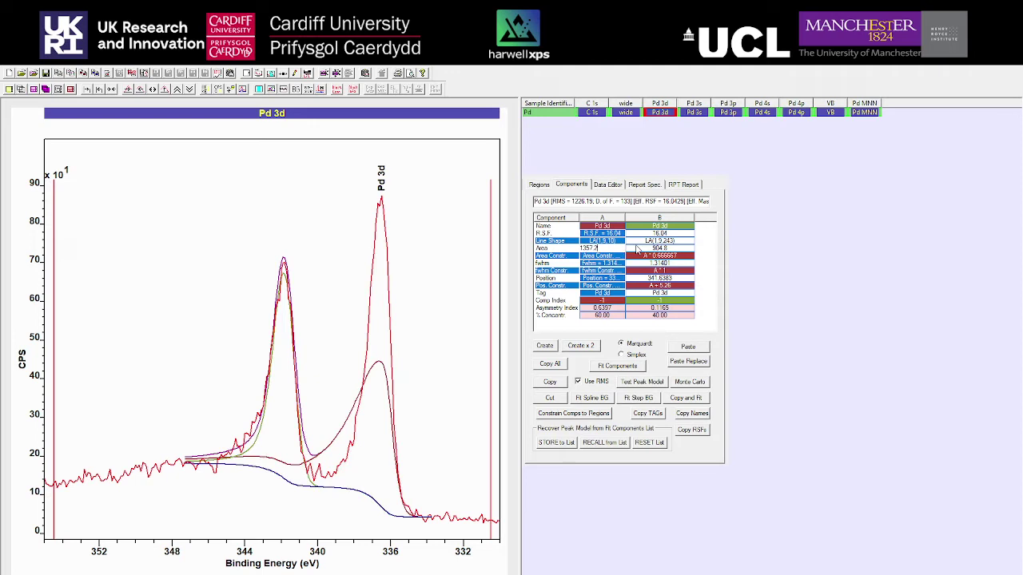
- Try the same LA(1,9,10) line shape on component B and refit both Pd 3d peaks
left_click(647, 247)
left_click(647, 242)
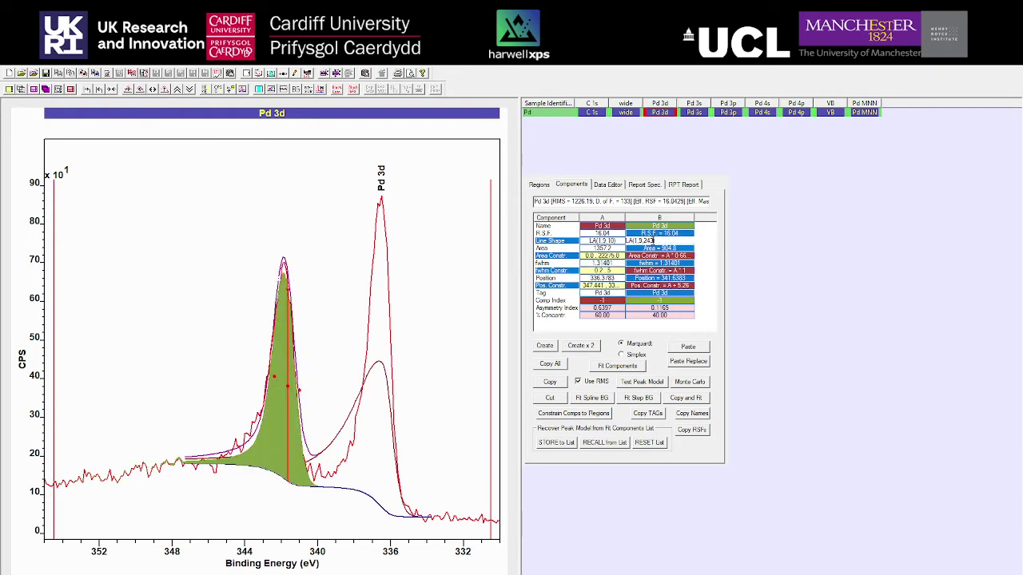
key("BackSpace")
key("BackSpace")
key("BackSpace")
key("BackSpace")
type("10)")
key("Return")
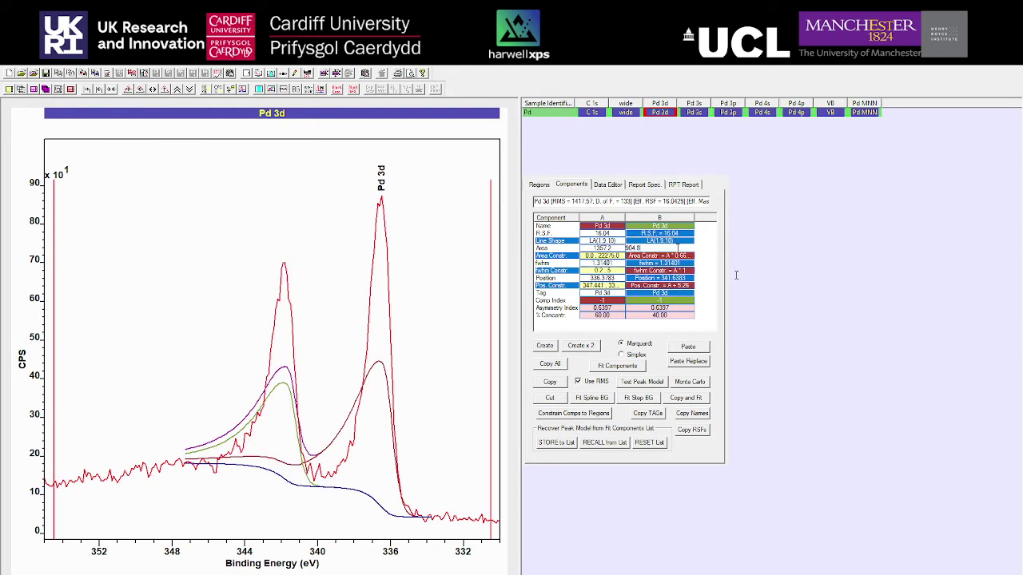
left_click(627, 366)
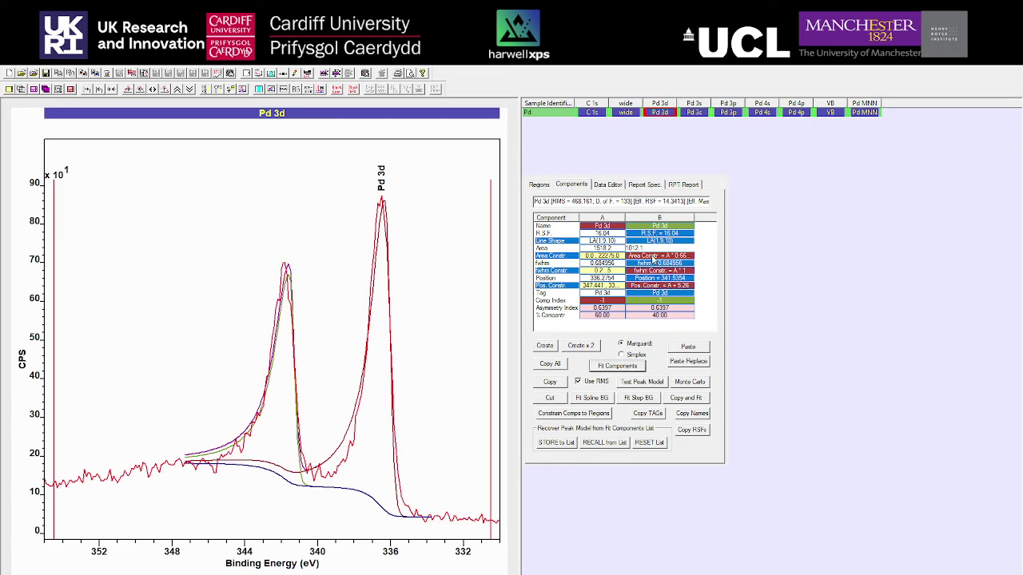
- Set the line shape of both Pd 3d components to LA(1,9,100) and refit the doublet
left_click(607, 241)
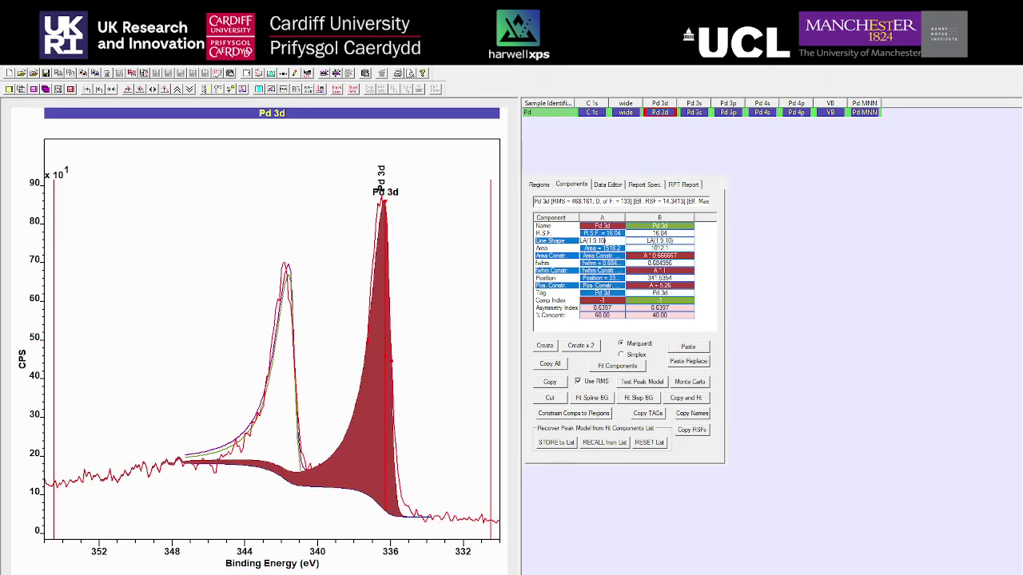
key("BackSpace")
type("0)")
key("Return")
left_click(656, 240)
type("0")
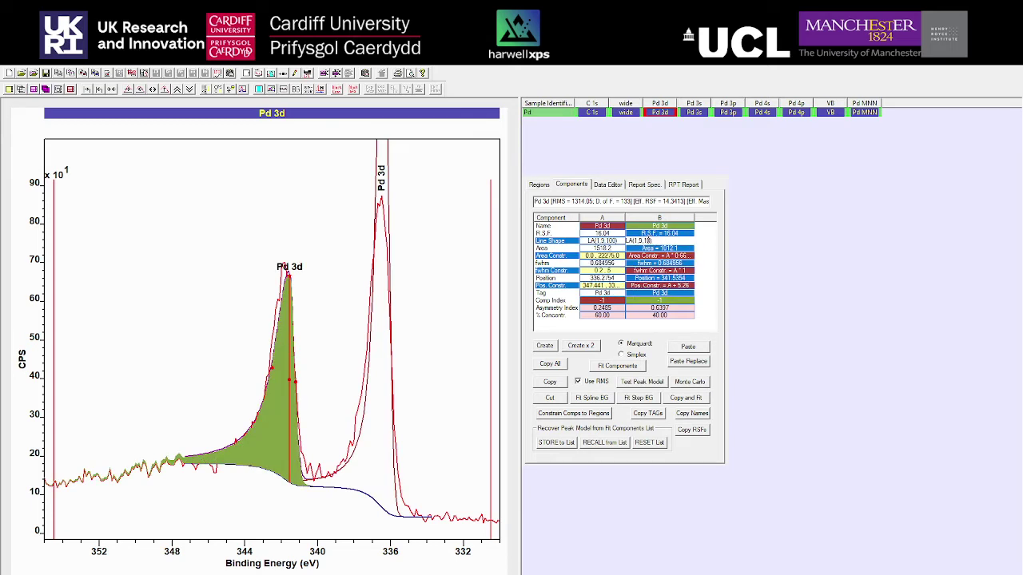
key("Return")
left_click(635, 366)
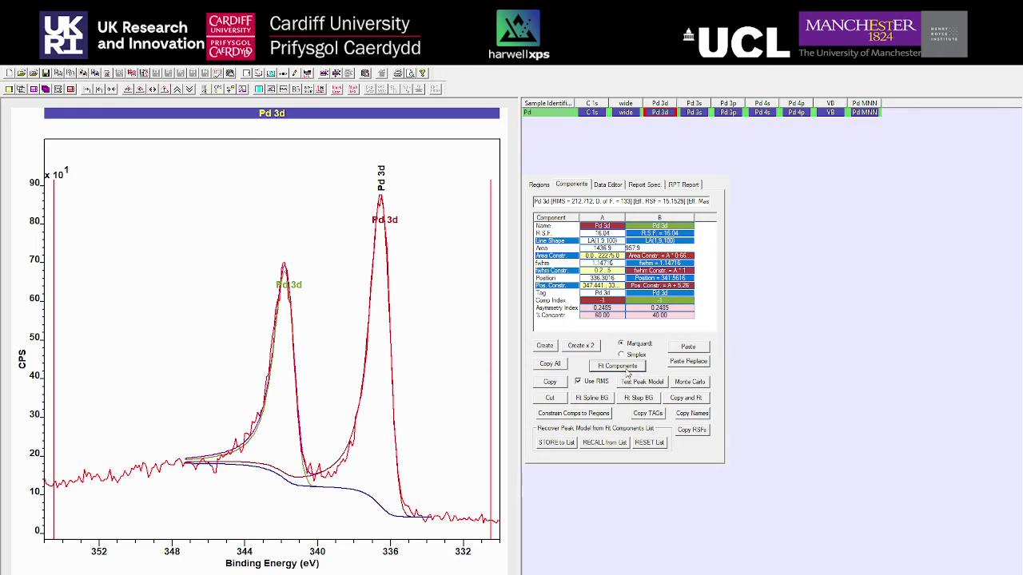
- Display the fit residual above the Pd 3d spectrum and run the component fit again
left_click(284, 89)
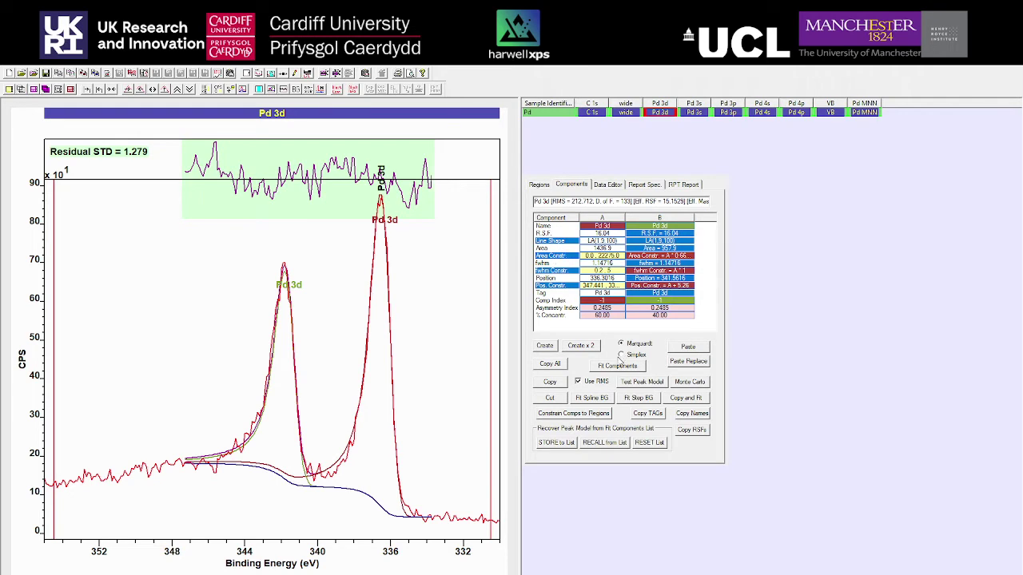
left_click(615, 365)
- Review the Pd 3d background region's settings alongside the component parameters
left_click(546, 188)
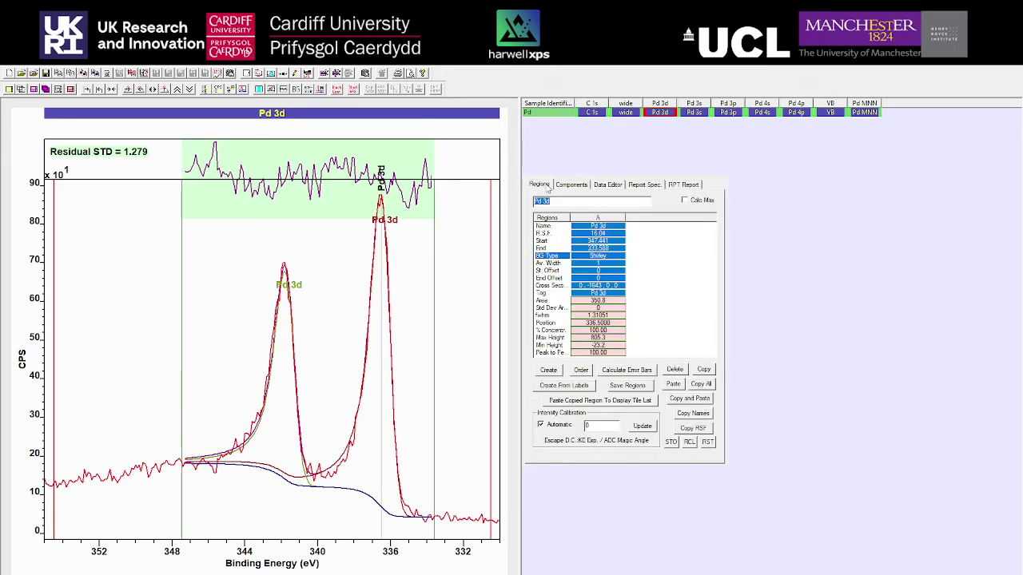
left_click(569, 186)
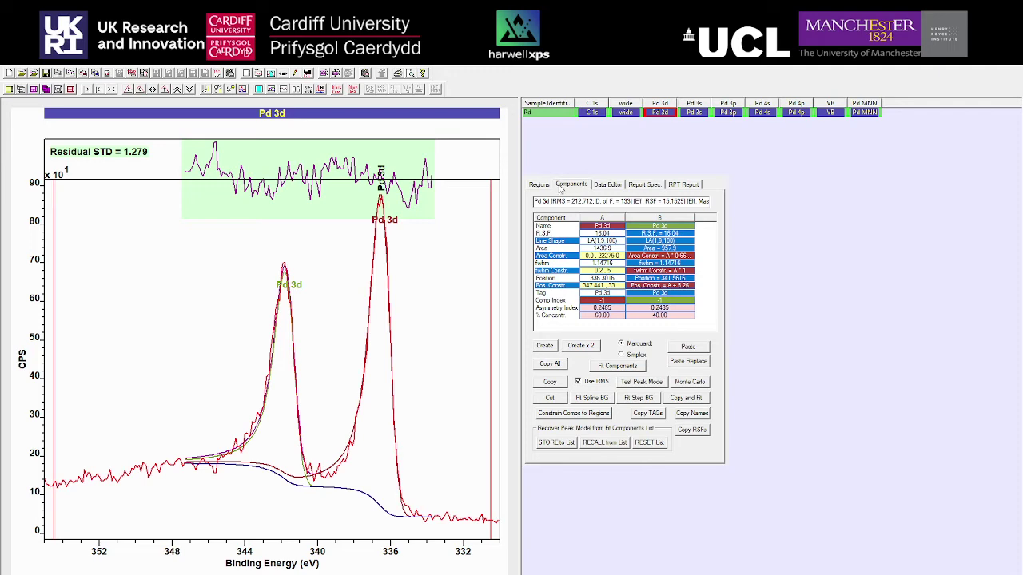
left_click(545, 185)
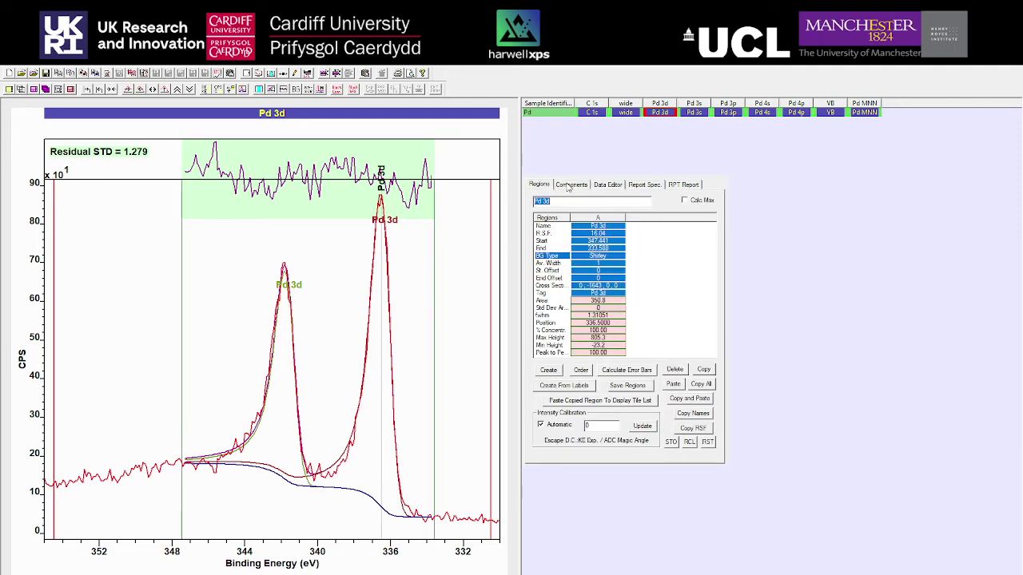
- Open the ni metal Vamas file from the Data Analysis 6 folder and display its Ni 2p spectrum alone
left_click(569, 187)
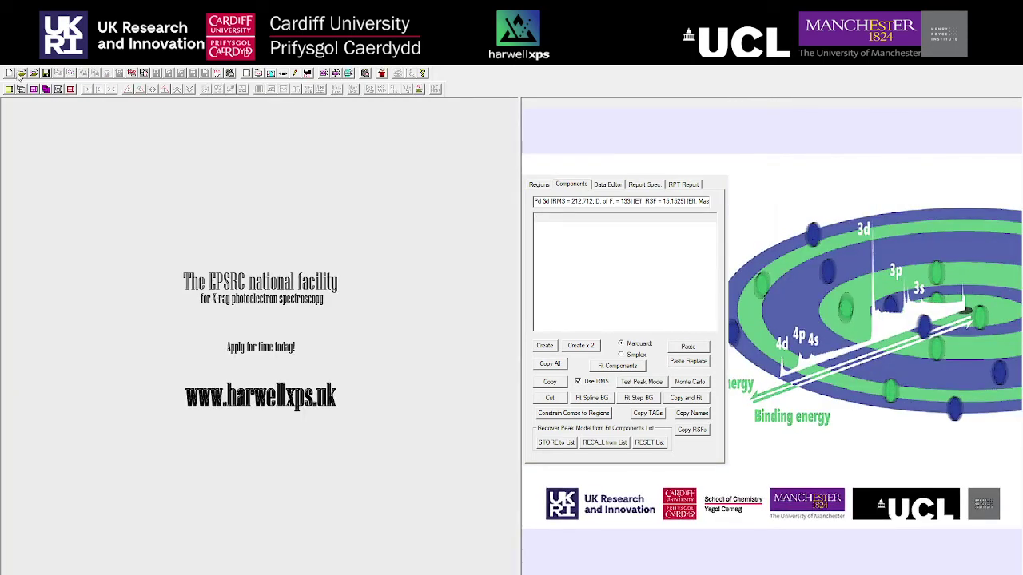
left_click(21, 73)
scroll(438, 286, "down", 3)
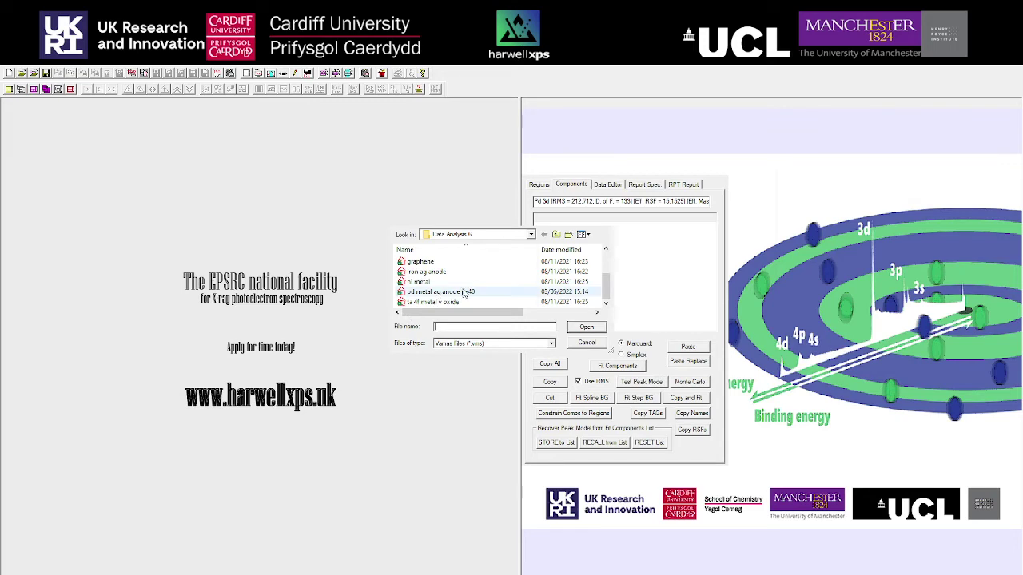
double_click(439, 284)
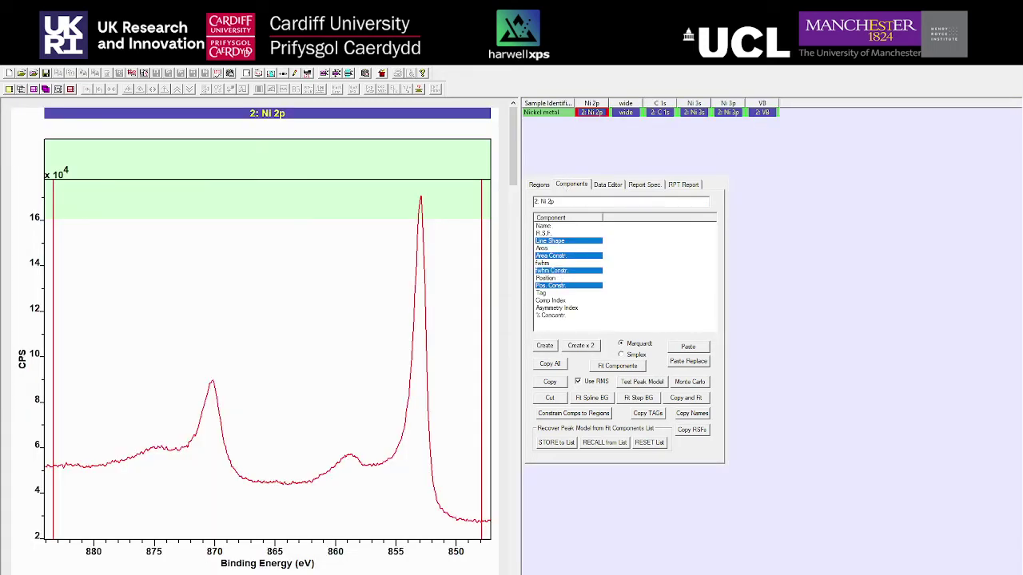
left_click(590, 115)
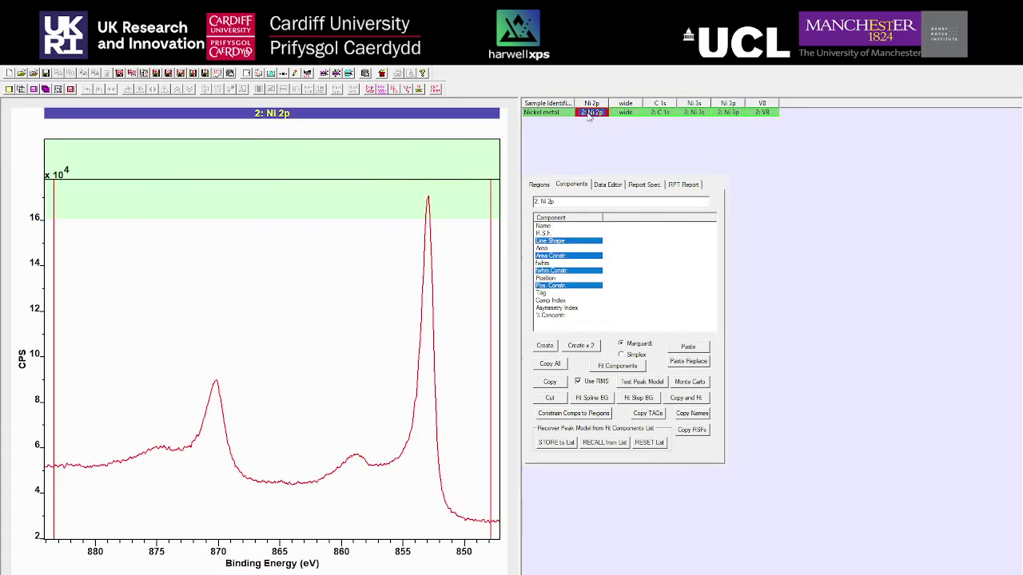
- Create a Shirley background region on the Ni 2p spectrum and narrow its high-binding-energy limit to about 864 eV
left_click(538, 185)
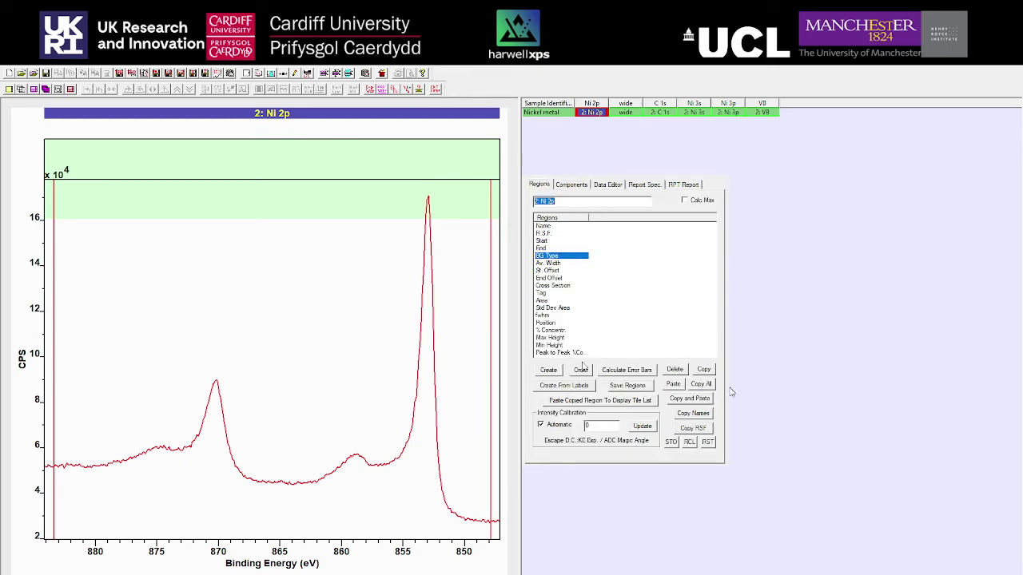
left_click(551, 372)
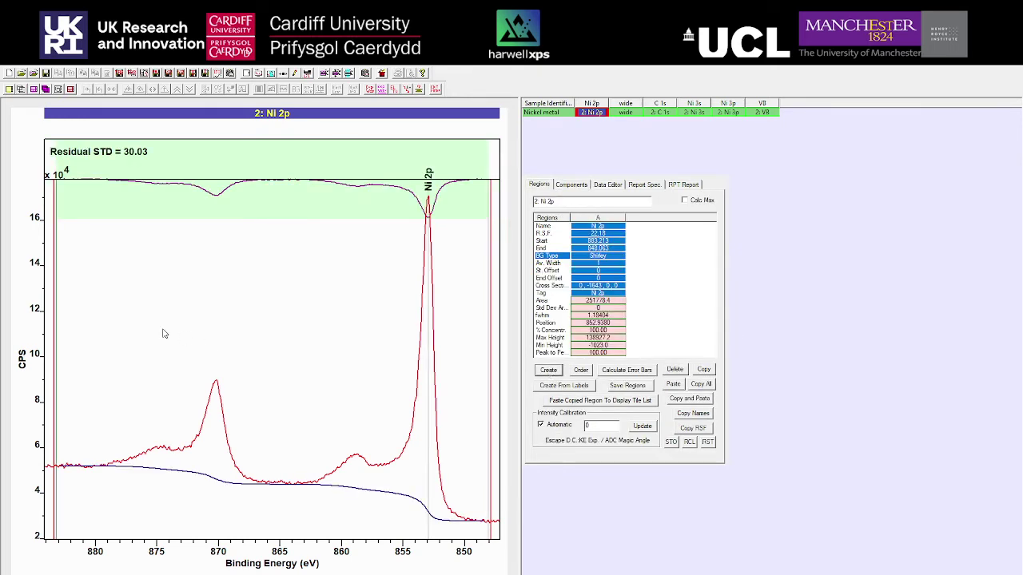
left_click_drag(58, 317, 293, 351)
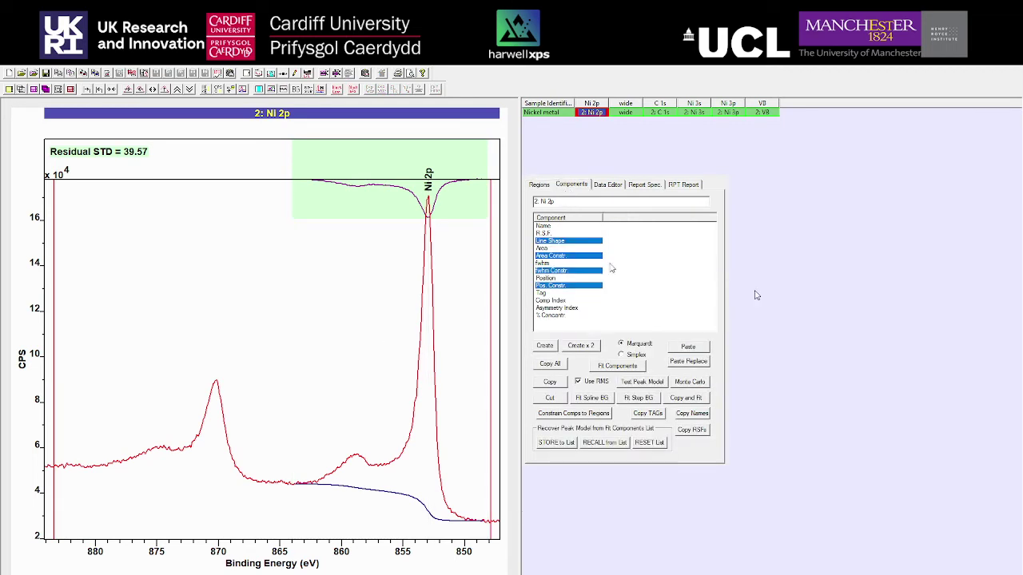
- Add a component on the main Ni 2p peak near 853 eV and raise it to the peak's full height
left_click(570, 185)
left_click(545, 346)
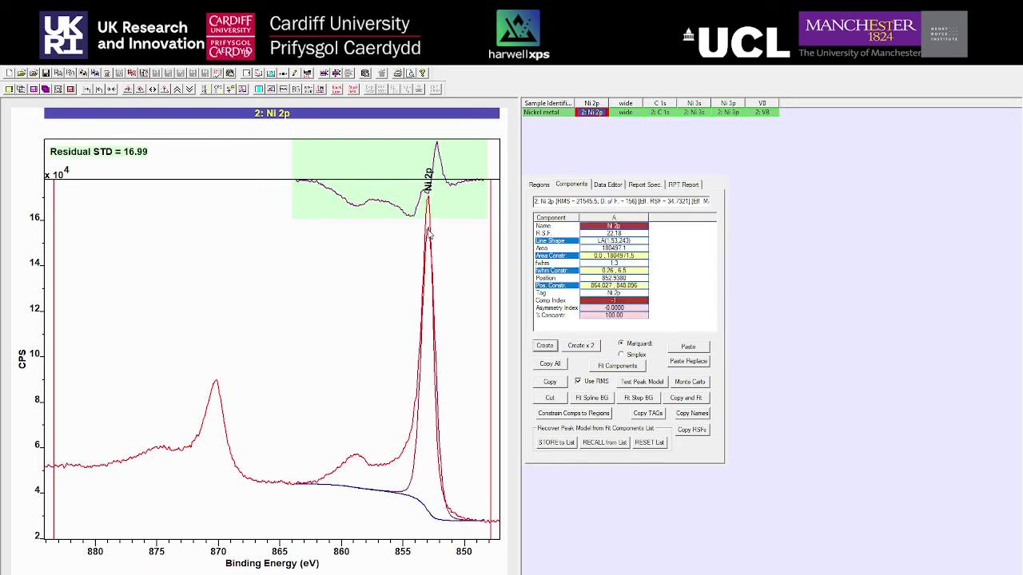
left_click_drag(427, 229, 429, 199)
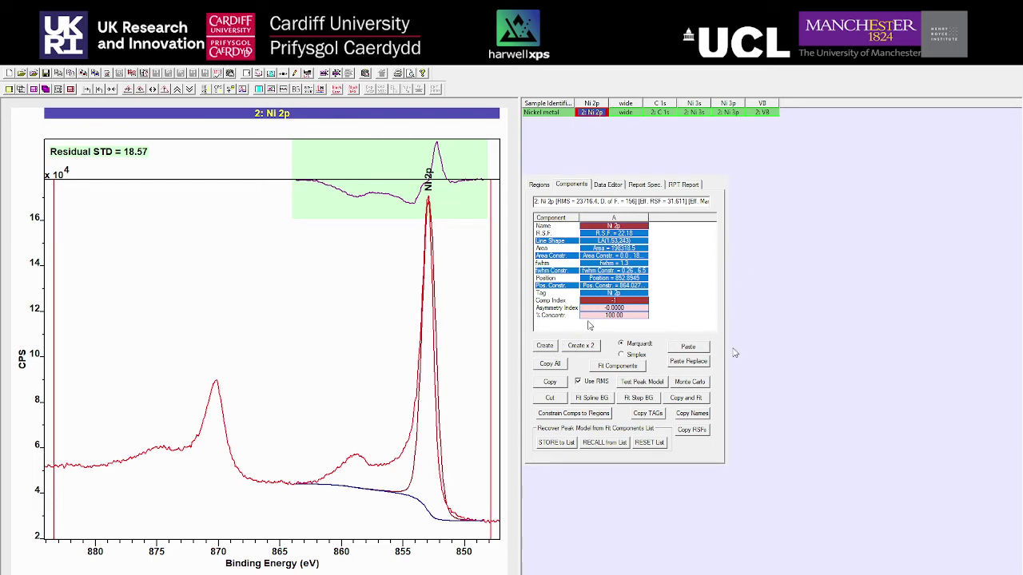
- Add two satellite components, one at about 859 eV and another at about 857 eV
left_click(544, 346)
left_click_drag(434, 449, 353, 457)
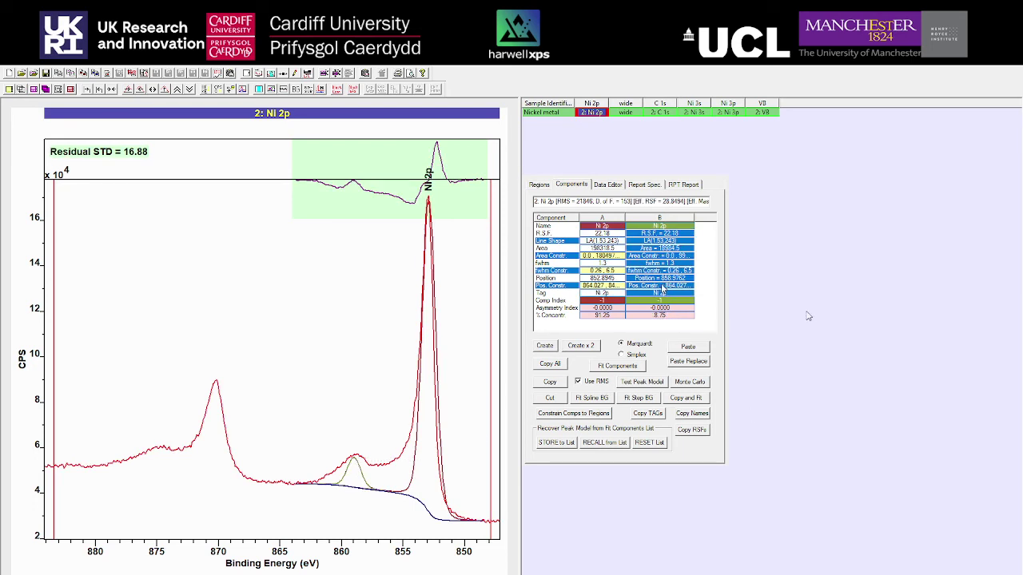
left_click(549, 347)
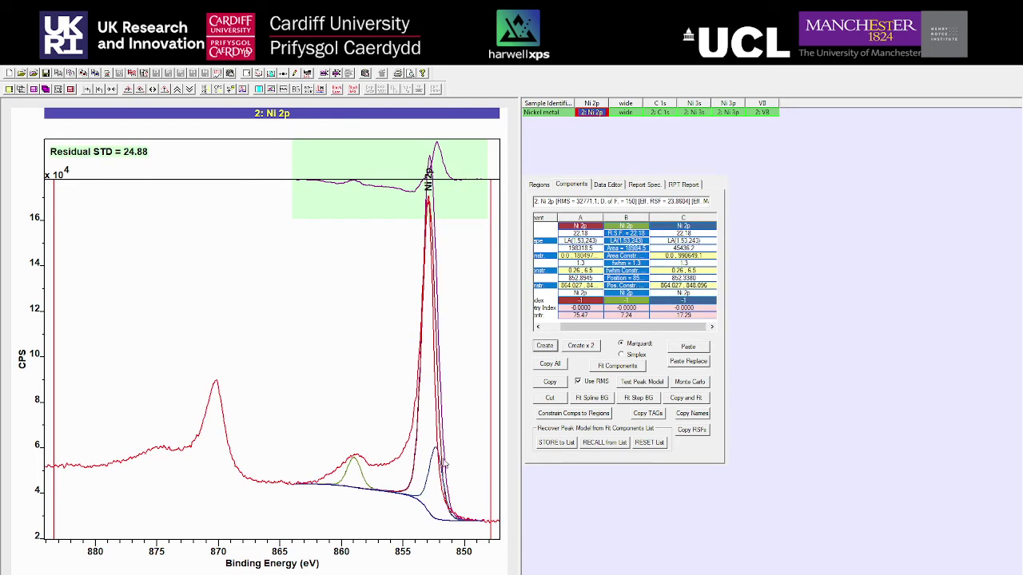
left_click_drag(435, 449, 387, 477)
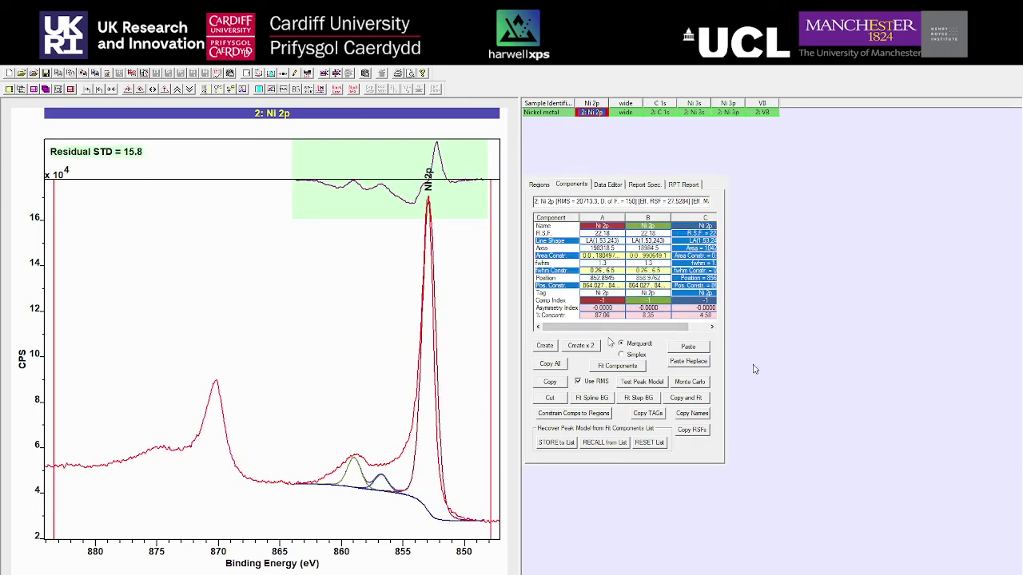
- Constrain component B's position to A + 6, after trying A + 10
left_click_drag(603, 326, 627, 327)
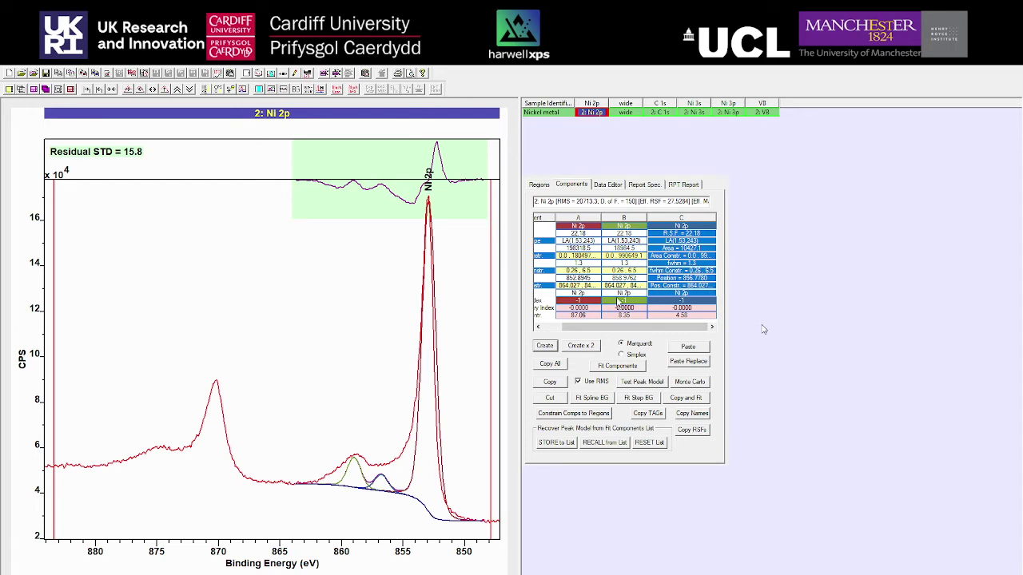
left_click(618, 285)
left_click_drag(646, 285, 578, 287)
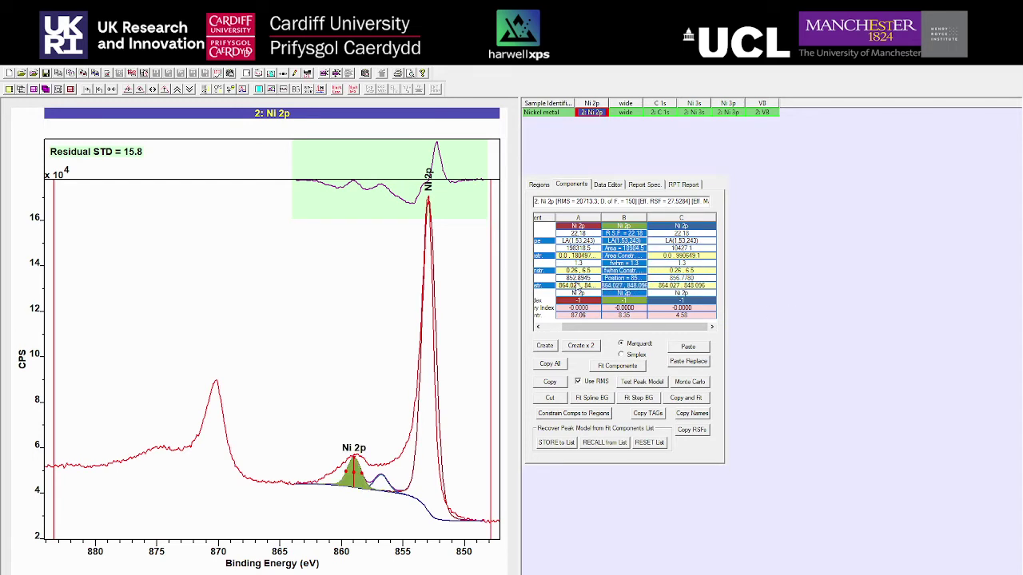
type("A+10")
key("Return")
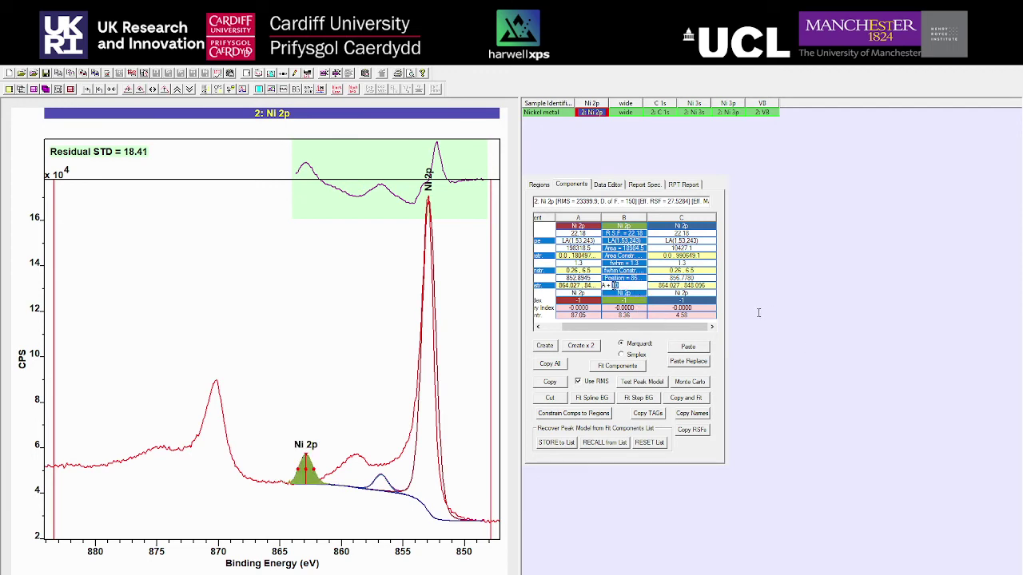
type("6")
key("Return")
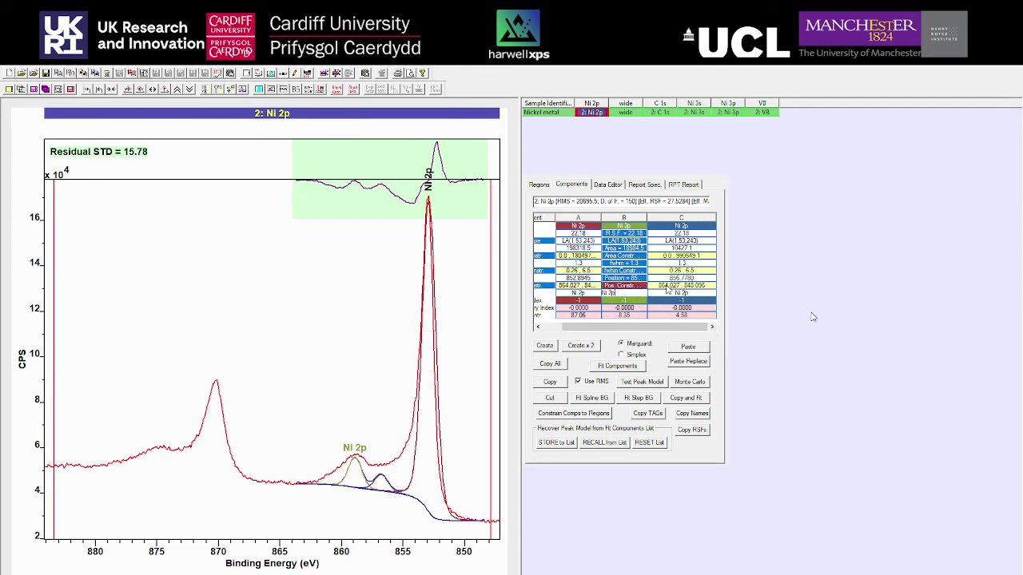
- Constrain component C's position to A + 4 and fit the Ni 2p components
left_click(667, 288)
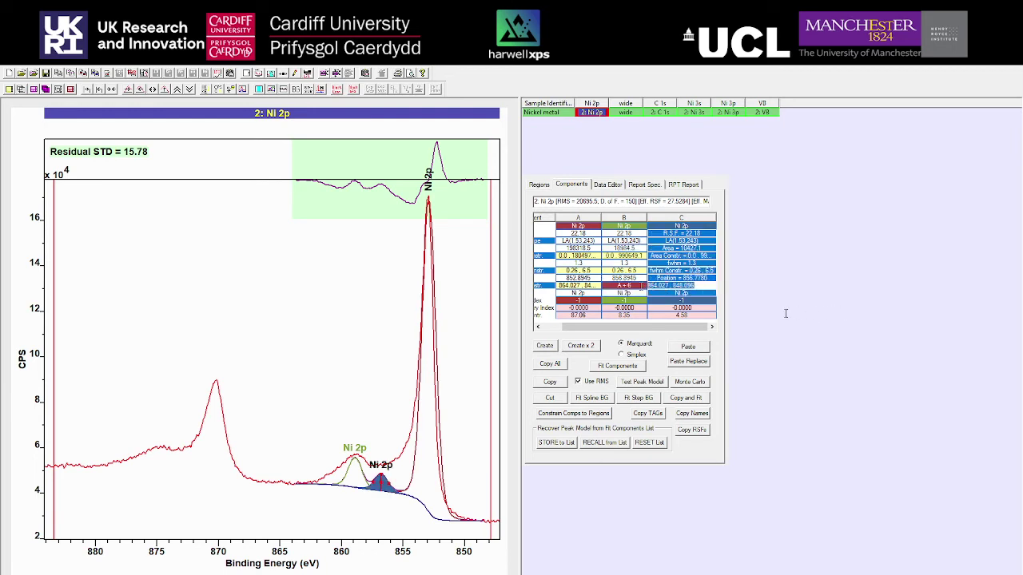
type("A + 4")
key("Return")
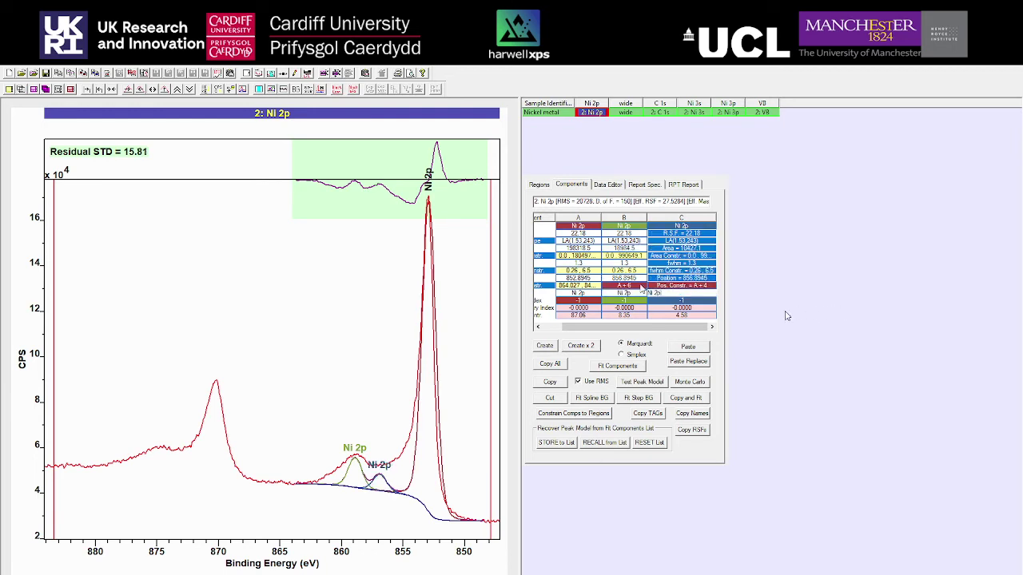
left_click(628, 367)
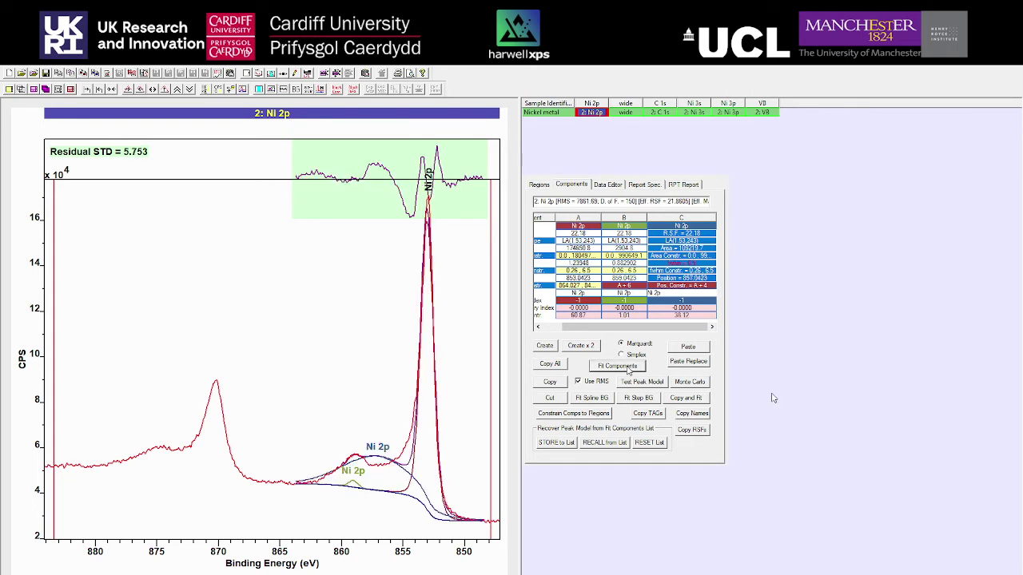
- Set component C's fwhm to 2 and its fwhm constraint to 0.26 , 2
left_click(667, 269)
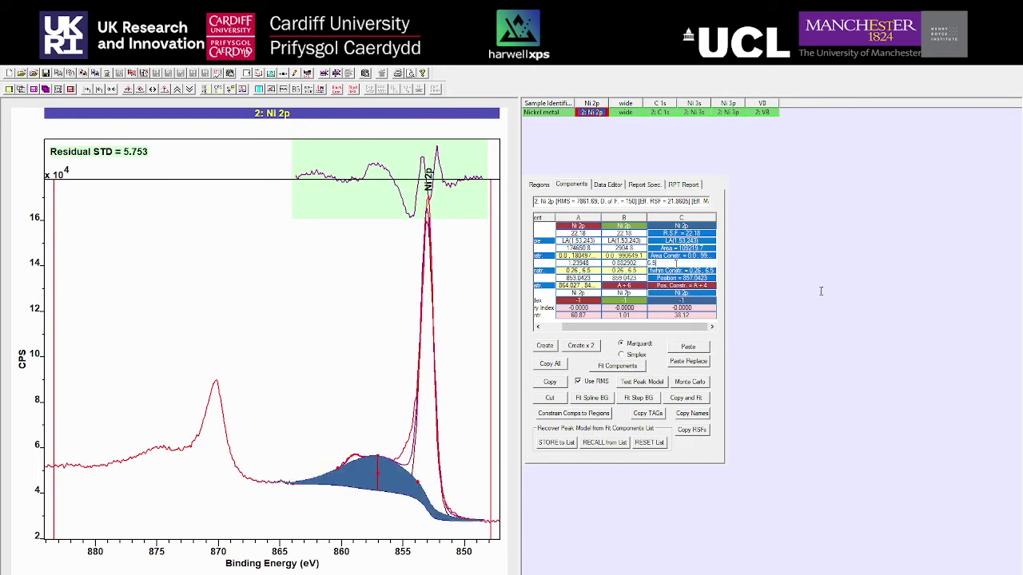
type("2")
key("Return")
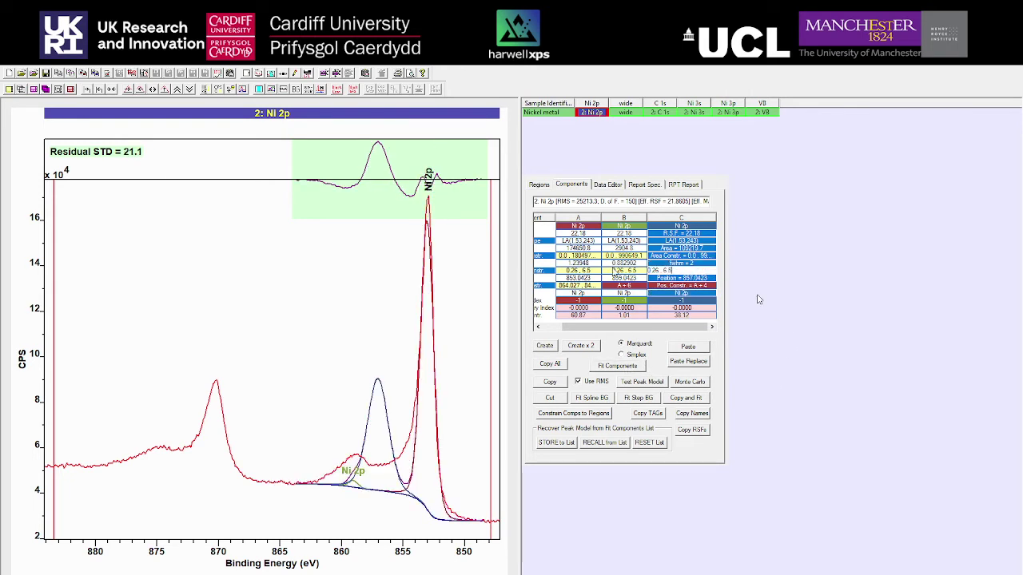
key("shift+Left")
key("shift+Left")
key("shift+Left")
type("2")
key("Return")
- Set component B's fwhm to 2 and its fwhm constraint to 0.26 , 2
left_click(624, 263)
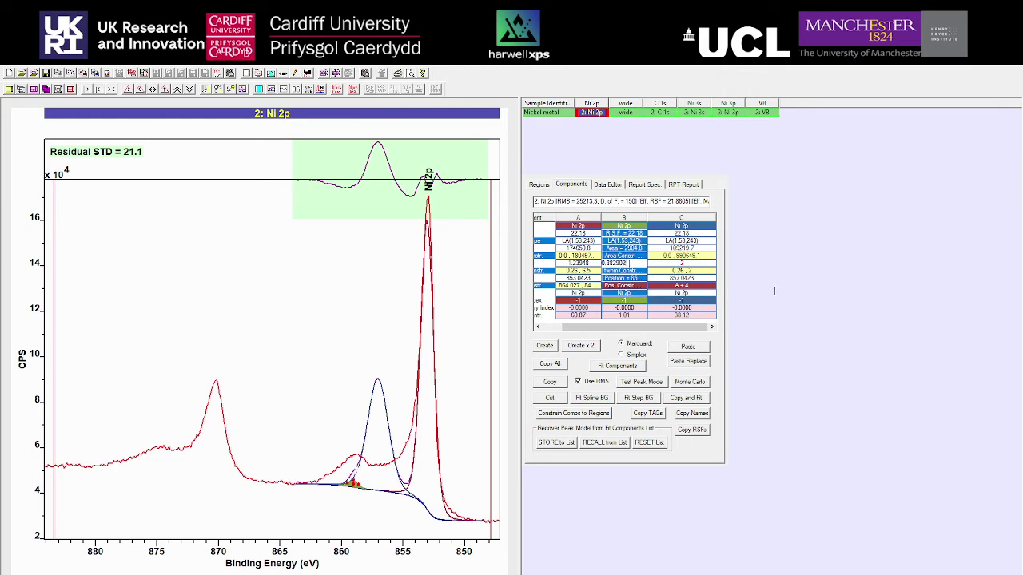
left_click_drag(628, 264, 483, 272)
type("2")
key("Return")
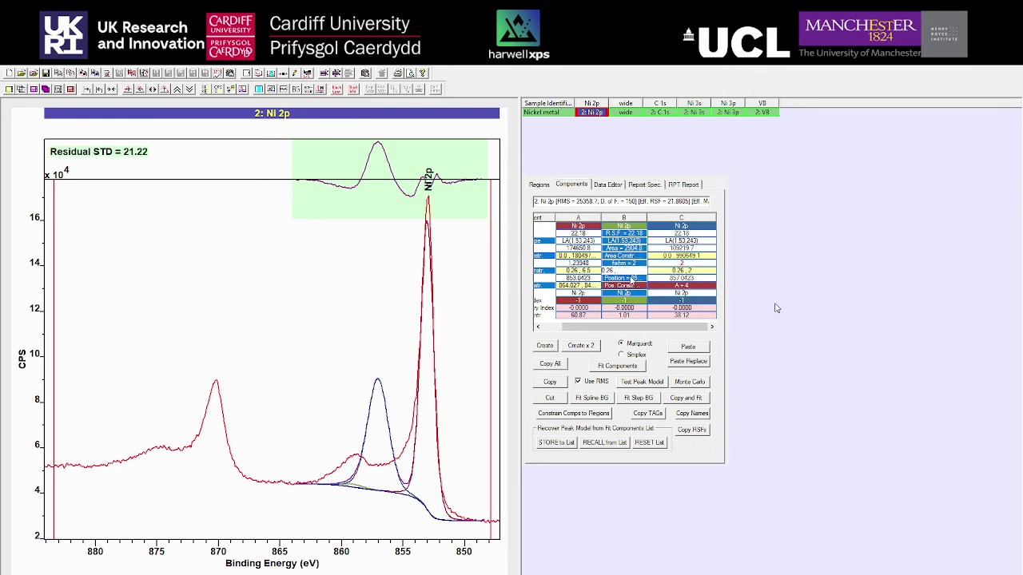
type("2")
key("Return")
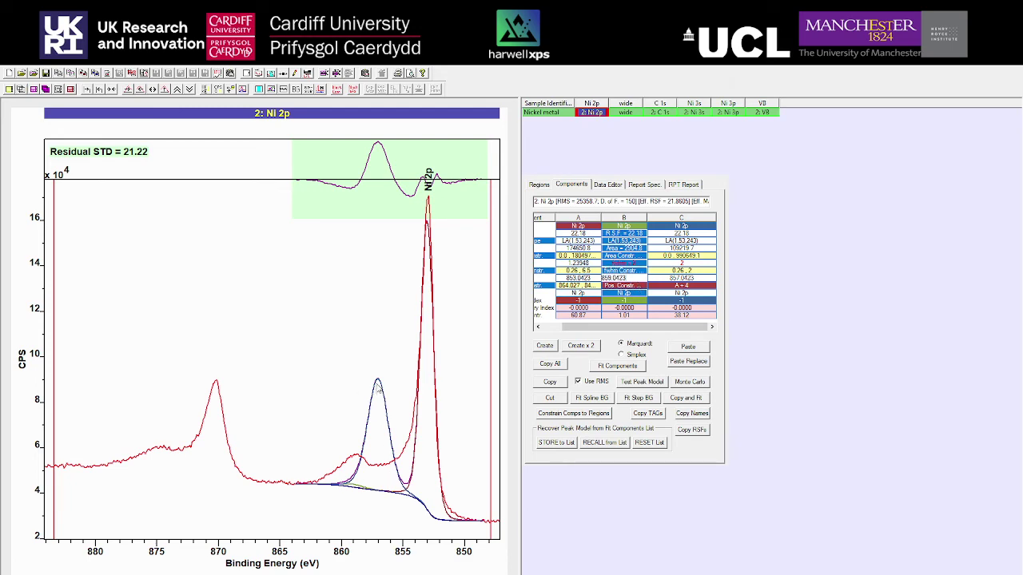
- Reduce component C's area to about 17425, then set component B's area to 10000 and raise it to about 27965 to match the satellite
left_click_drag(377, 385, 380, 471)
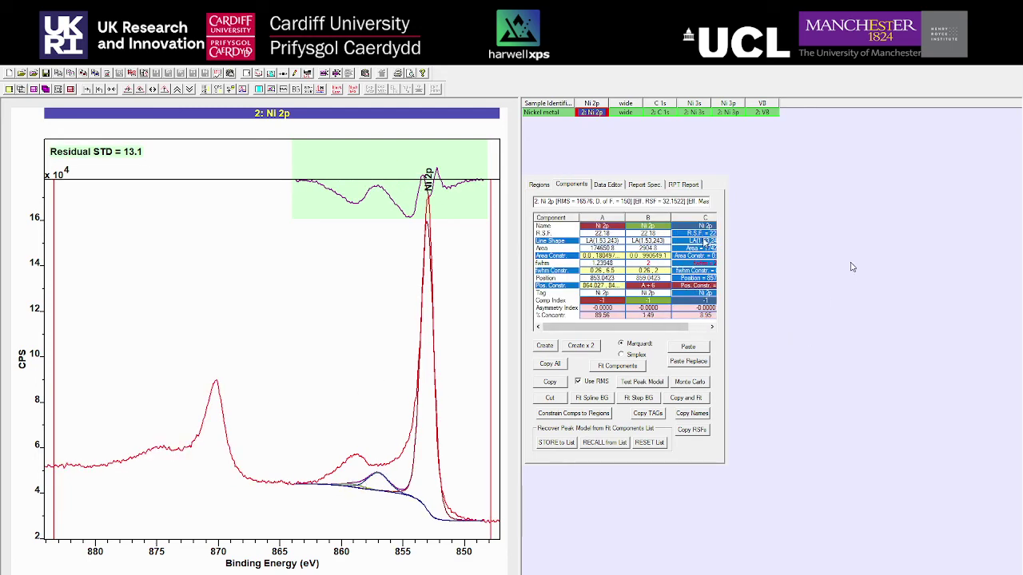
left_click_drag(662, 326, 682, 327)
left_click(684, 248)
left_click_drag(685, 248, 654, 258)
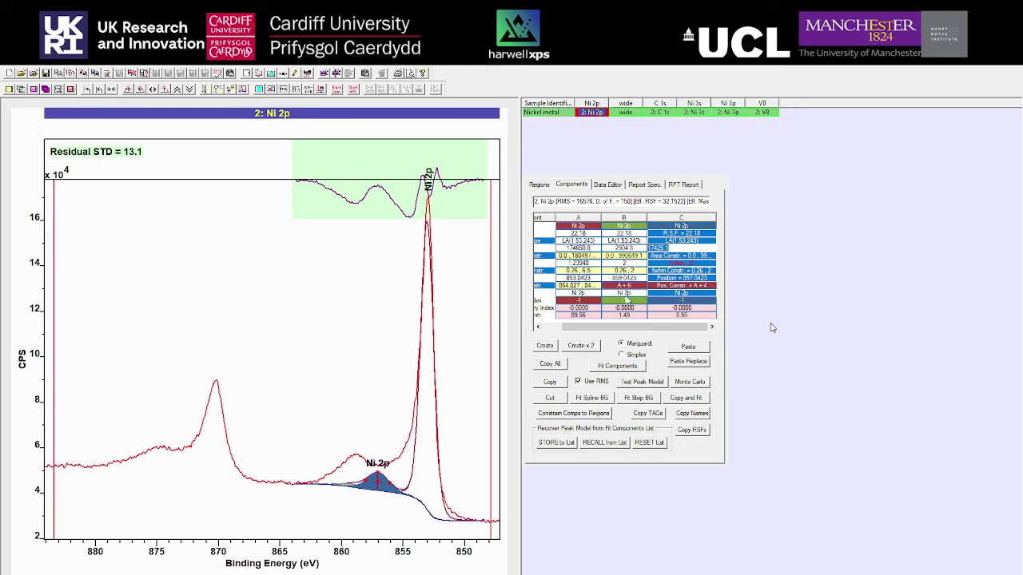
left_click(625, 256)
left_click_drag(622, 248, 567, 255)
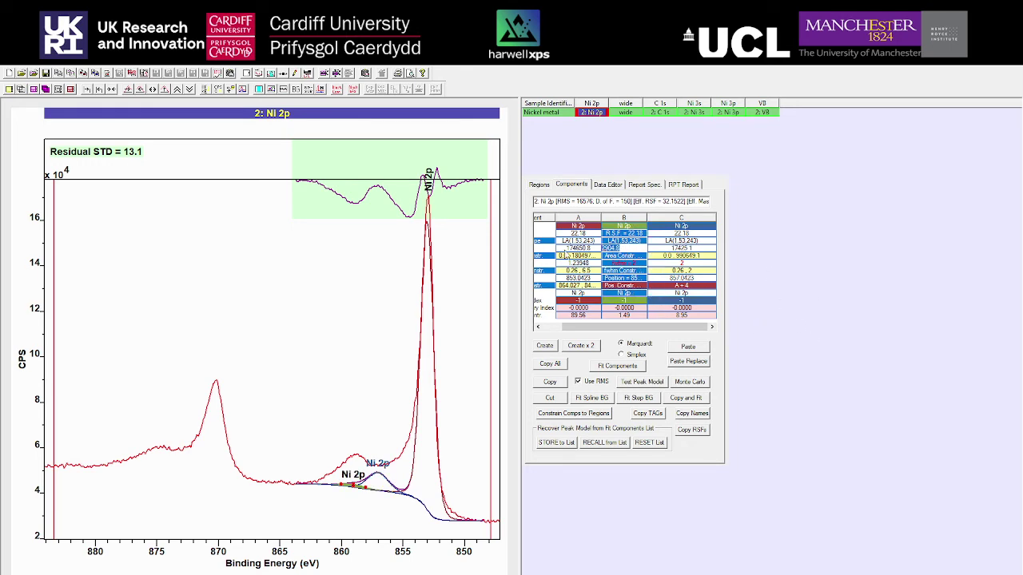
type("10000")
key("Return")
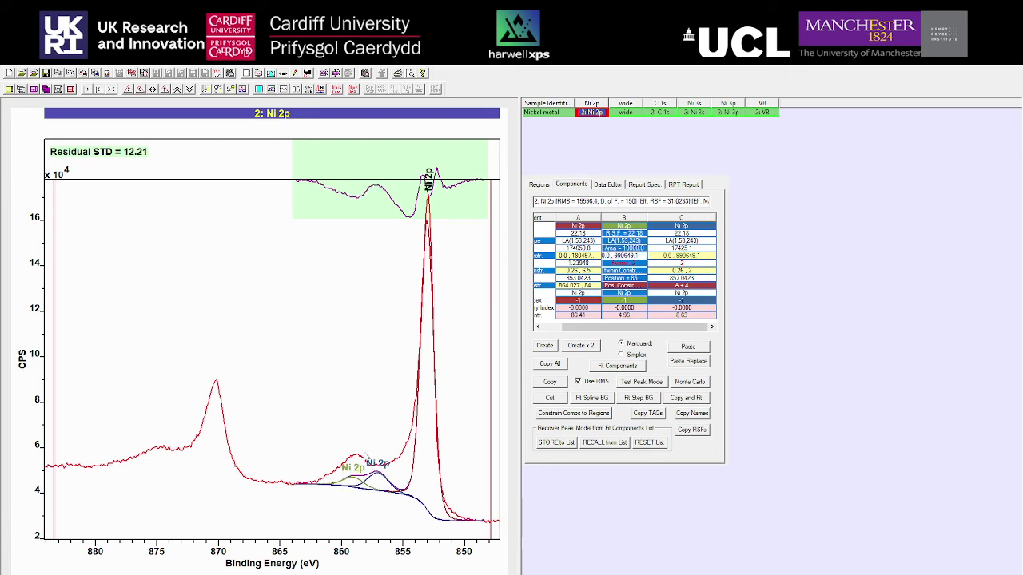
left_click_drag(353, 474, 353, 458)
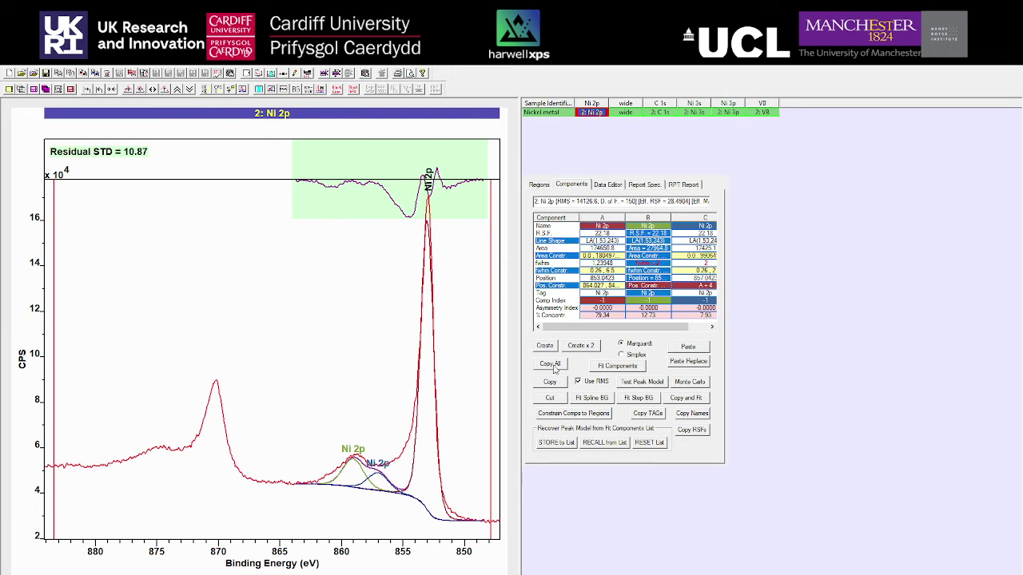
- Set component A's line shape to LA(1,1,243) and refit the Ni 2p components
left_click(608, 241)
left_click(598, 241)
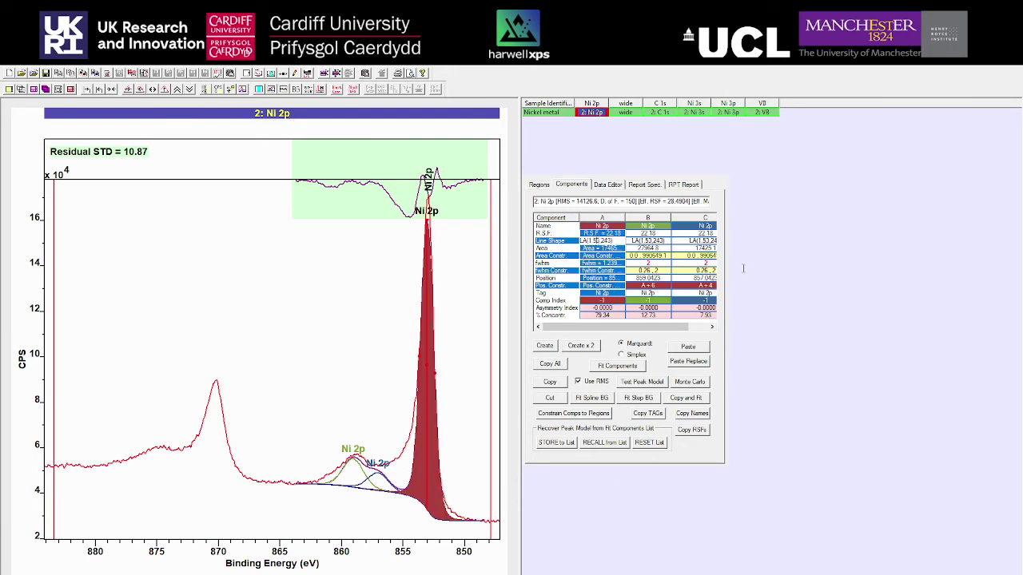
key("BackSpace")
key("BackSpace")
key("BackSpace")
type(".1")
key("Return")
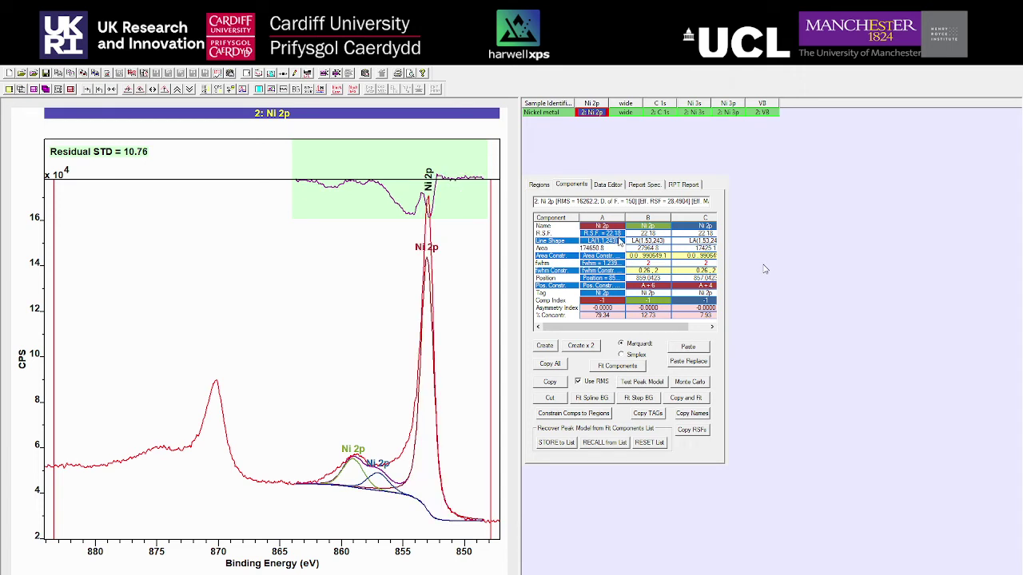
left_click(619, 366)
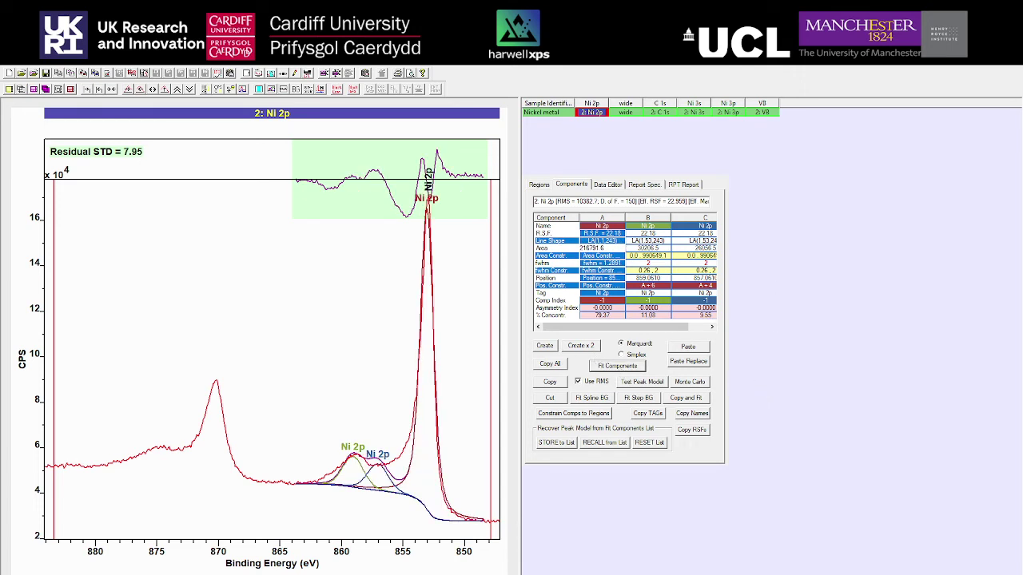
left_click(618, 366)
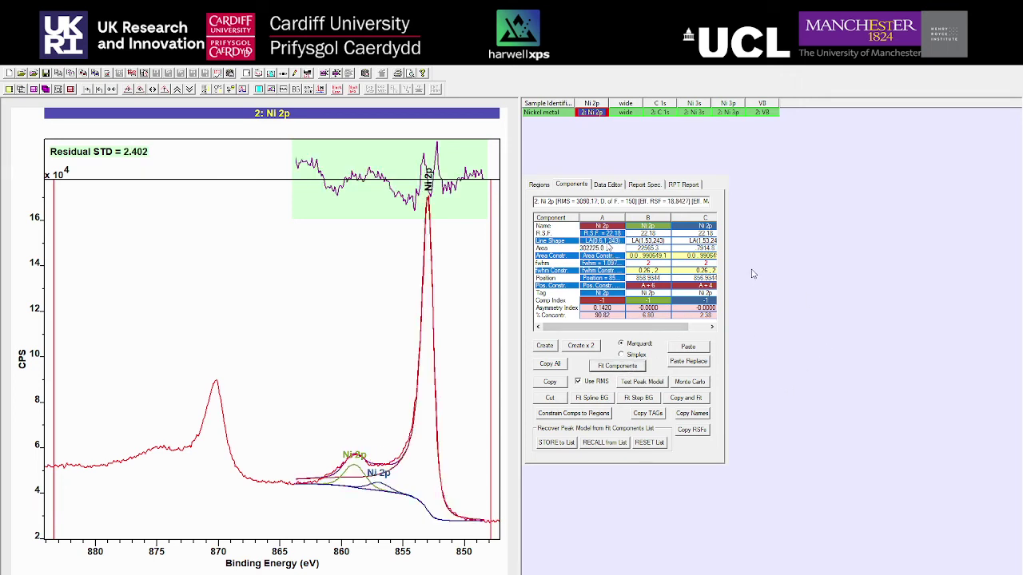
- Change component A's line shape to LA(0.8,1,243)
left_click(600, 240)
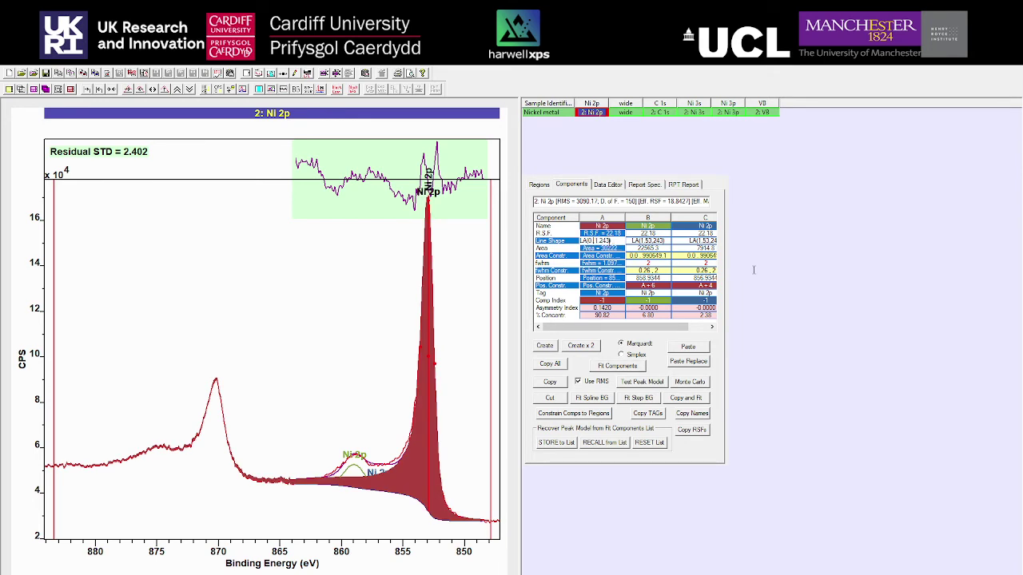
key("Return")
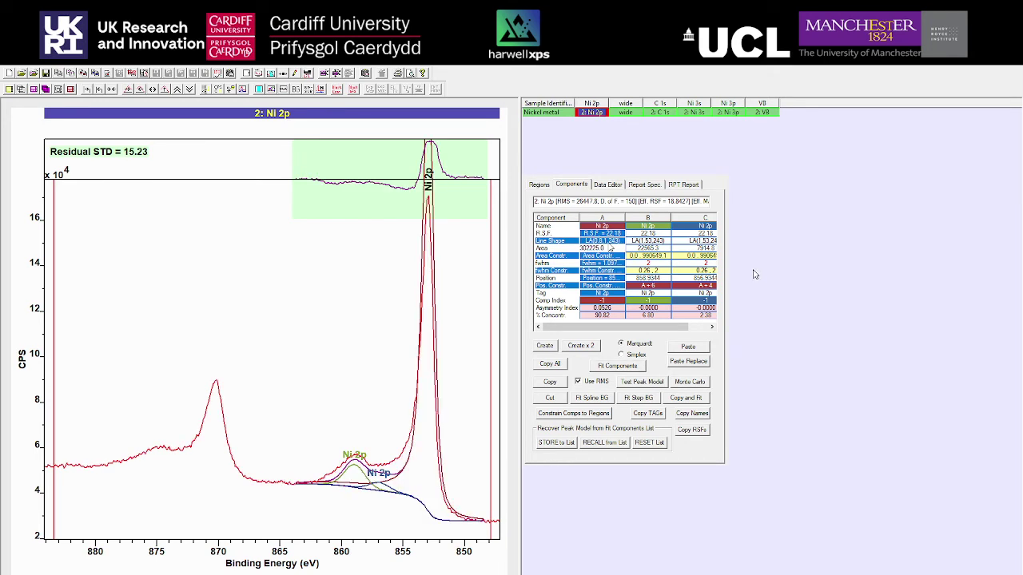
- Fit the Ni 2p components, then change component A's line shape to LA(0.8,4,43) and fit again
left_click(619, 366)
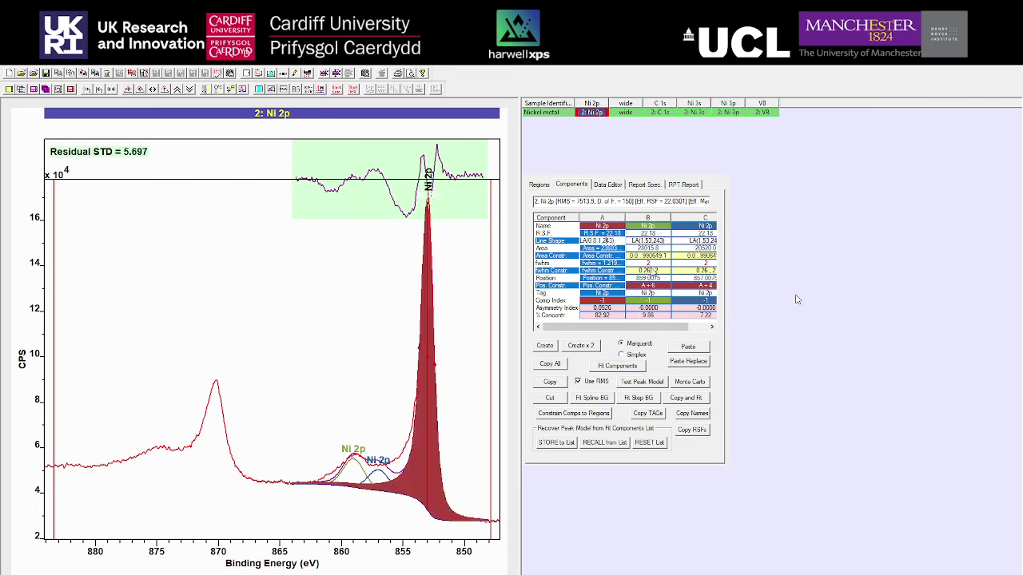
key("BackSpace")
key("Return")
left_click(623, 368)
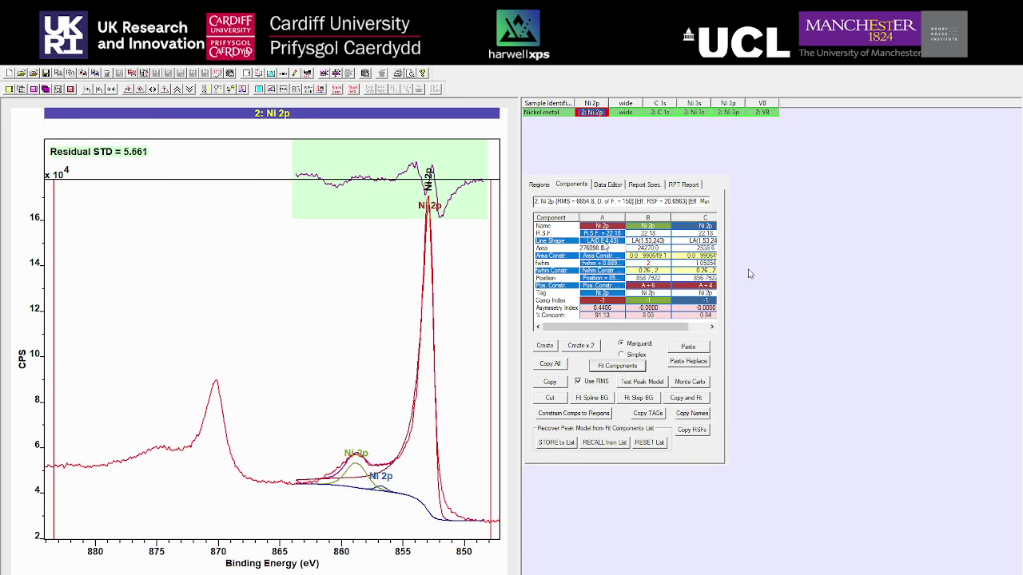
- Set component A's line shape to LA(0.8,2,43) and refit the Ni 2p components
key("BackSpace")
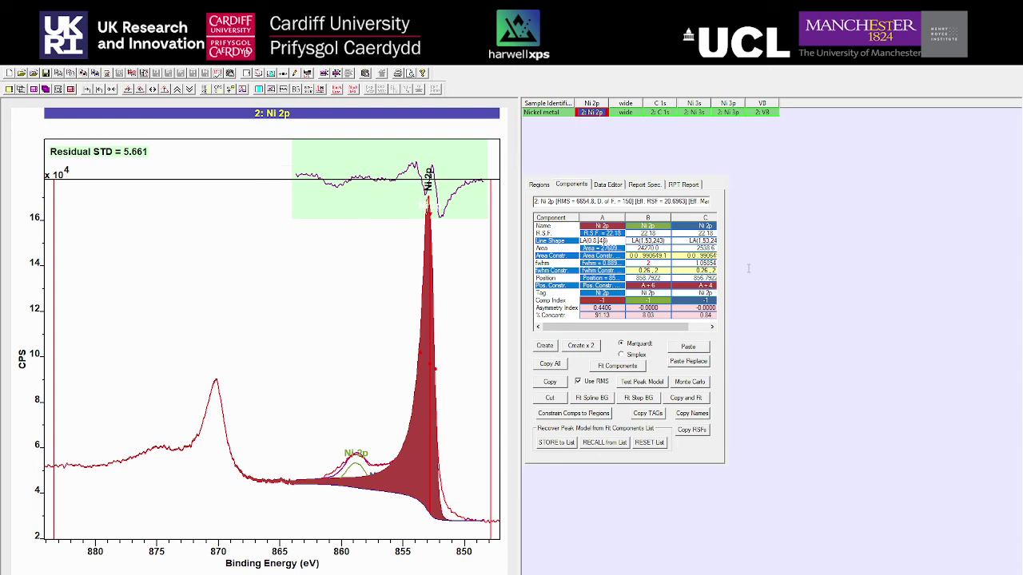
key("Return")
left_click(600, 368)
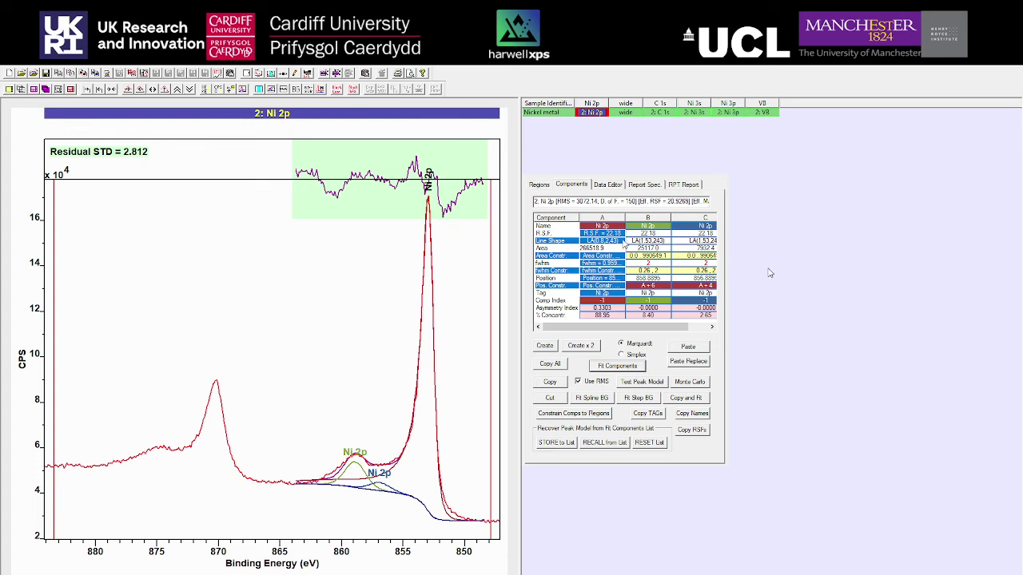
- Change component A's line shape to LA(0.85,2,43) and rerun the Ni 2p fit
left_click(597, 240)
type("5")
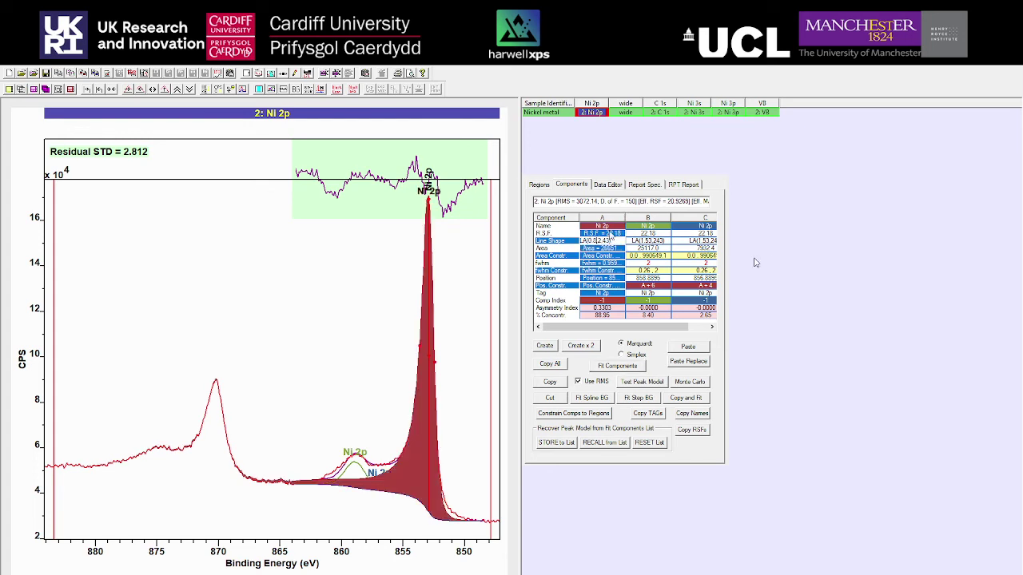
key("Return")
left_click(616, 366)
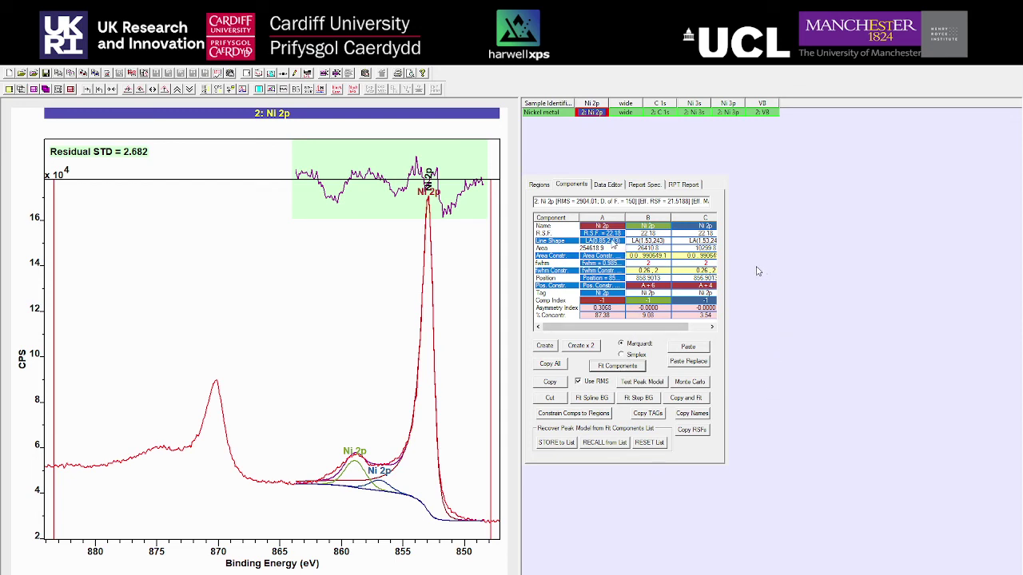
- Change component A's line shape to LA(0.85,1.6,43) and refit the components
key("Down")
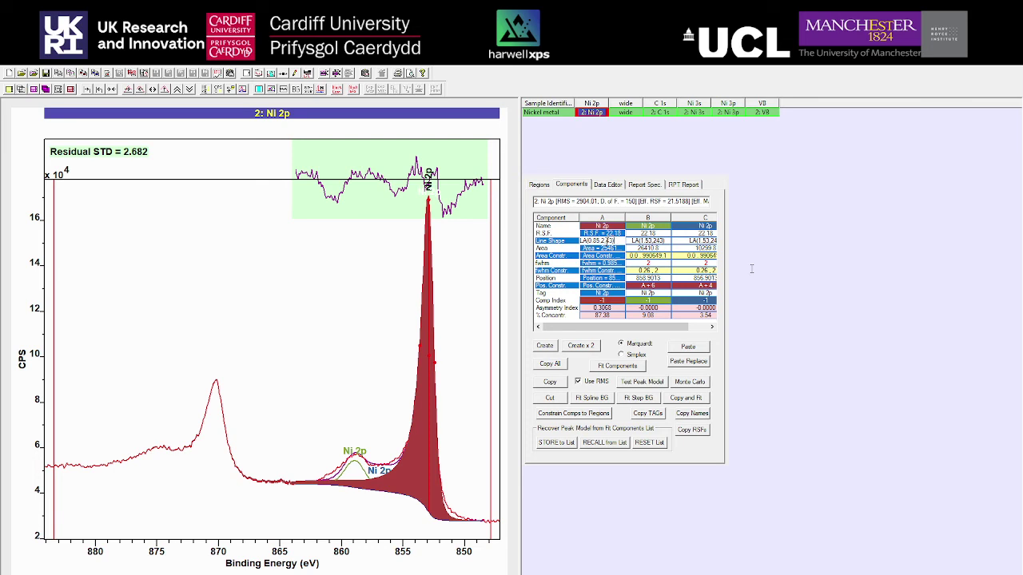
key("BackSpace")
type("1.6")
key("Return")
left_click(620, 368)
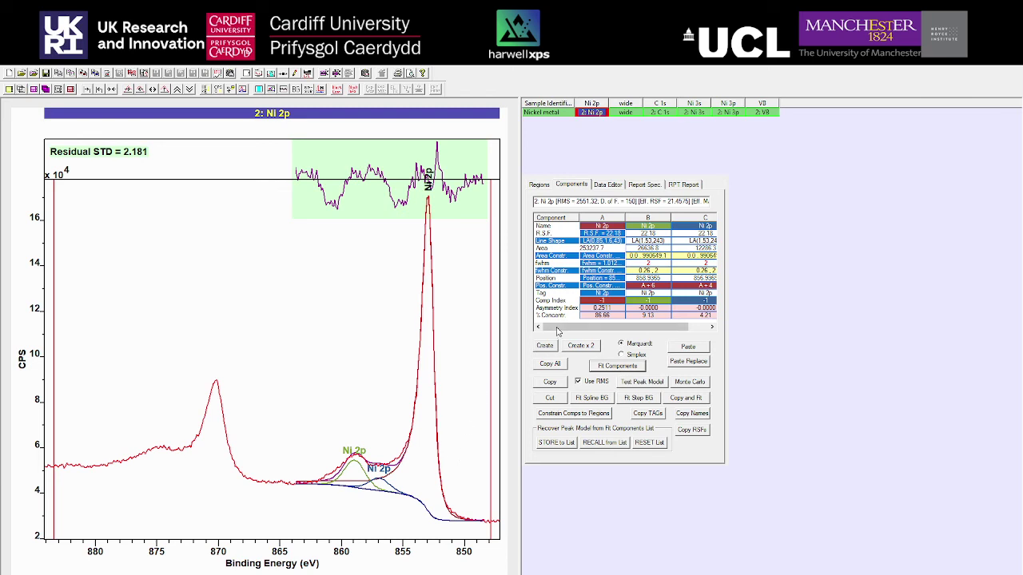
- Set component A's line shape to LA(0.8,1.6,43) and fit the Ni 2p components again
left_click(599, 242)
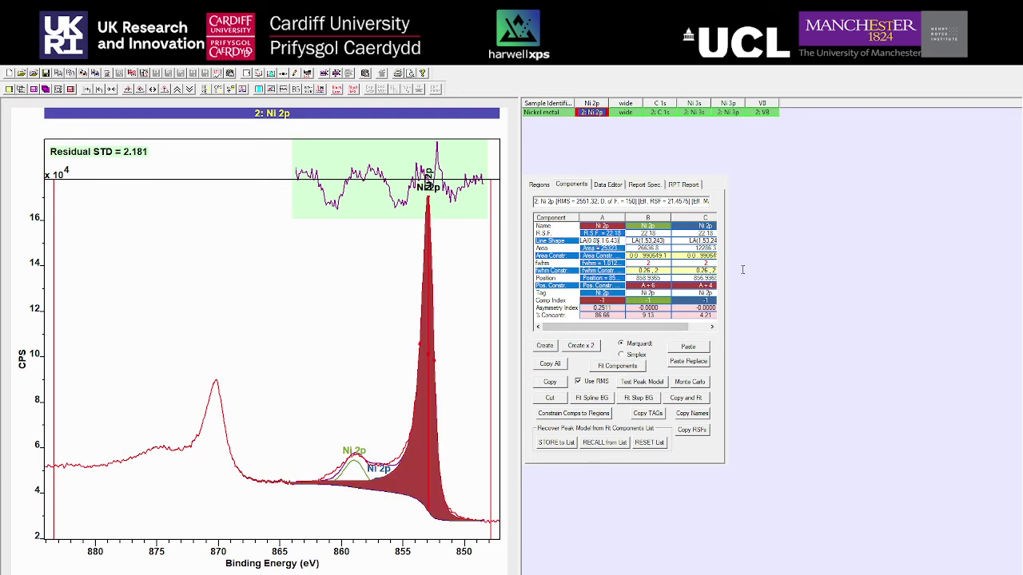
key("BackSpace")
key("Return")
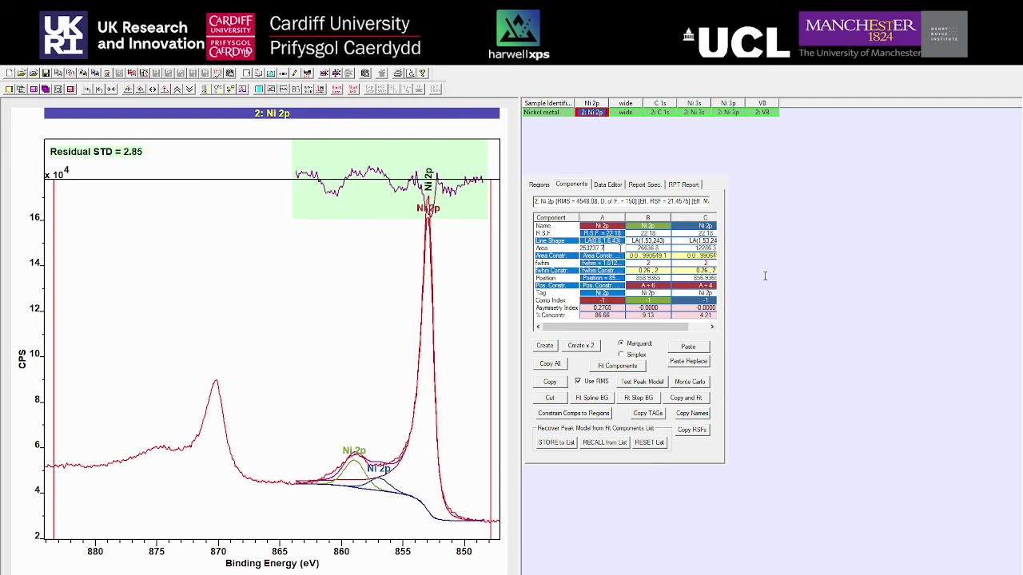
left_click(615, 366)
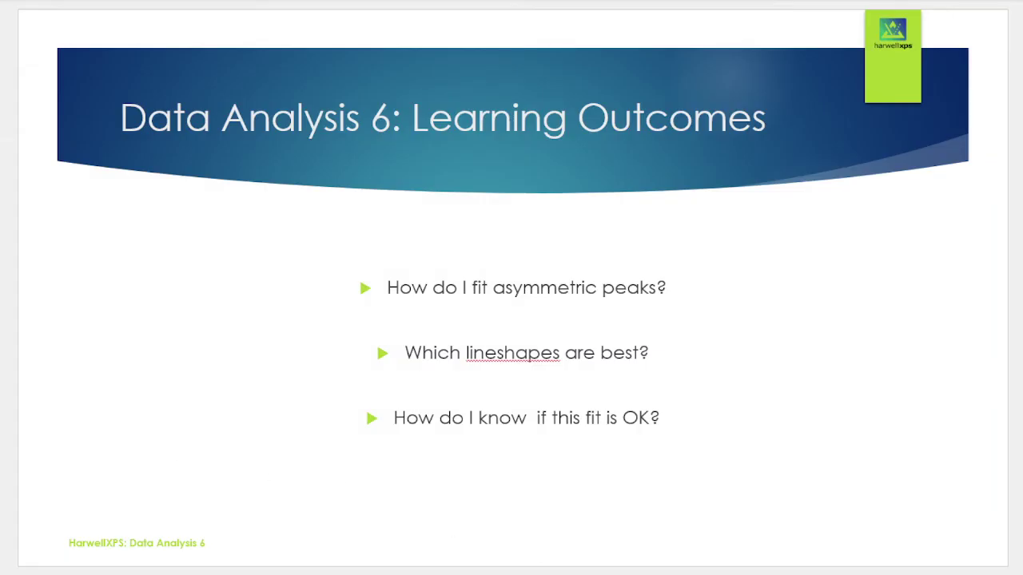
- In the presentation, go to the Summary slide and correct the misspelled last word of the second bullet to "independently"
key("Page_Down")
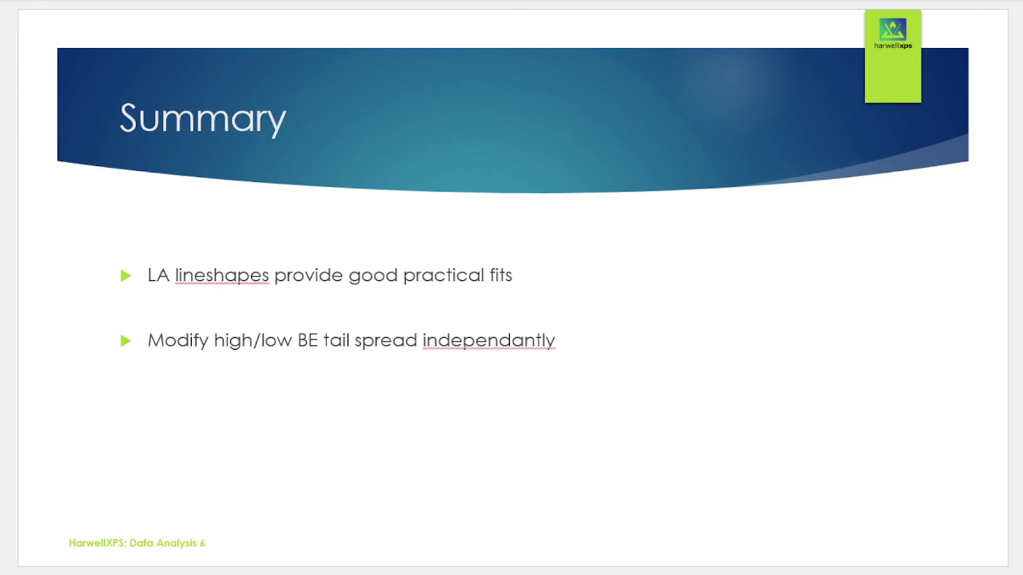
right_click(464, 340)
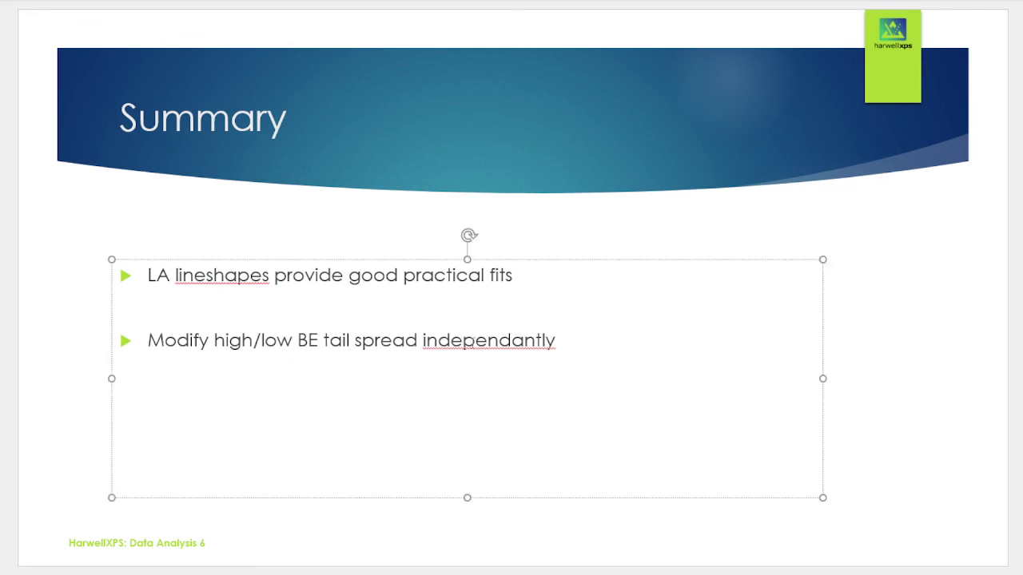
left_click(500, 353)
left_click(927, 454)
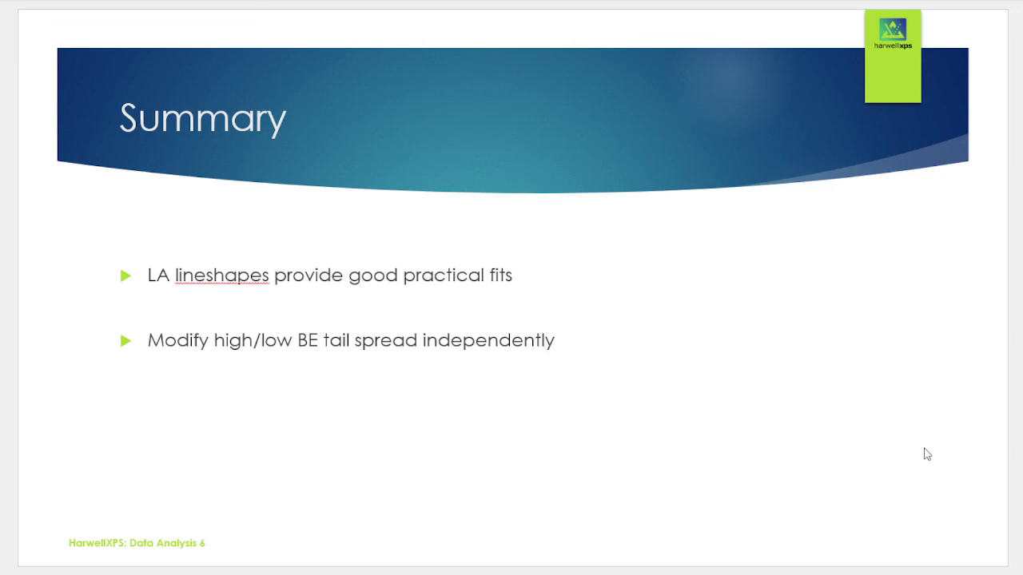